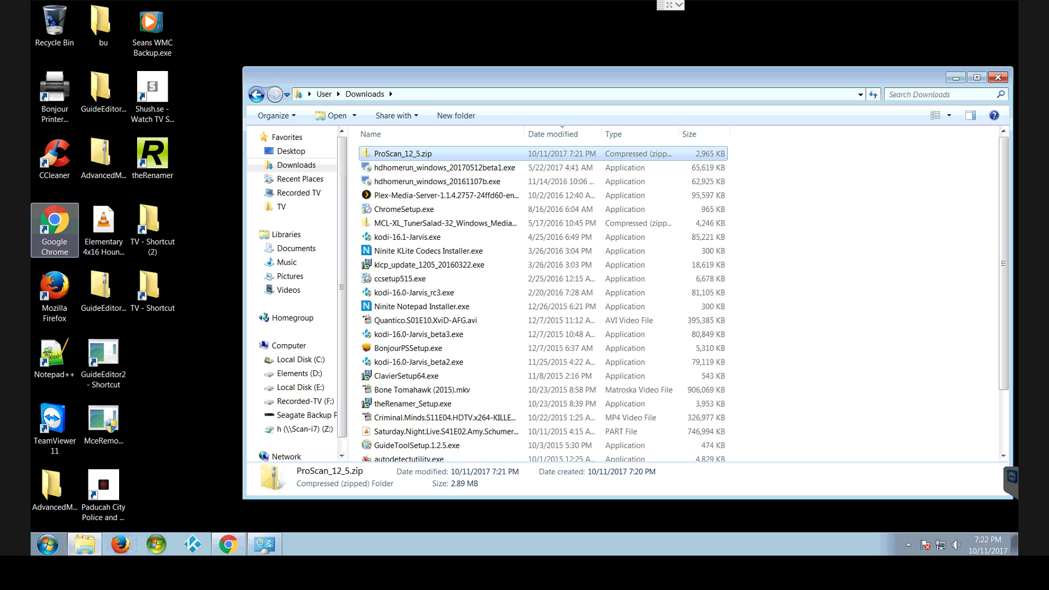
# Open ProScan_12_5.zip from Downloads and run ProScan_12_5.exe, accepting the security warning.
pyautogui.rightClick(431, 156)
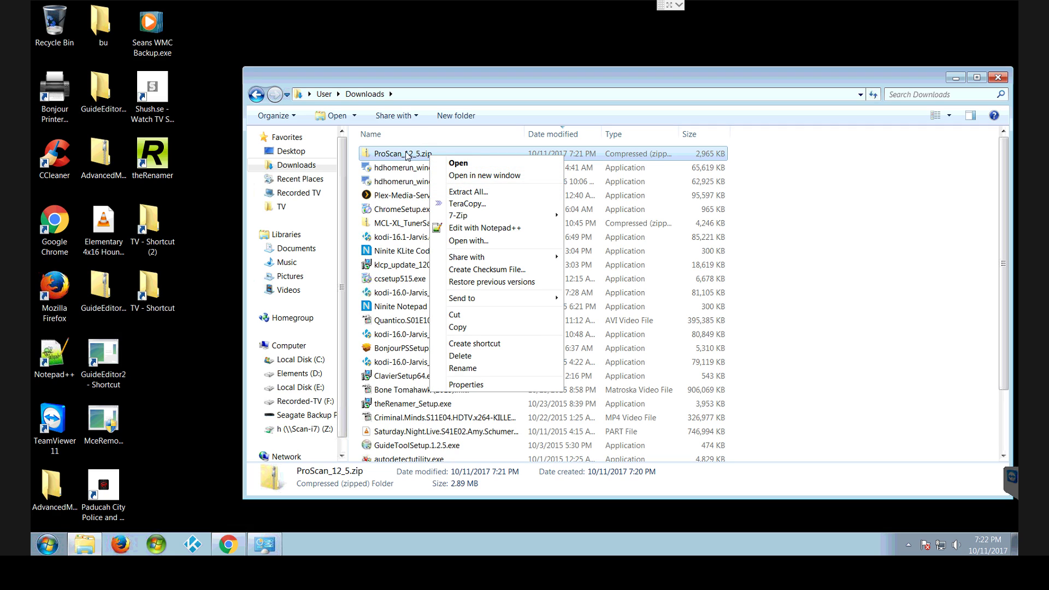
pyautogui.click(409, 156)
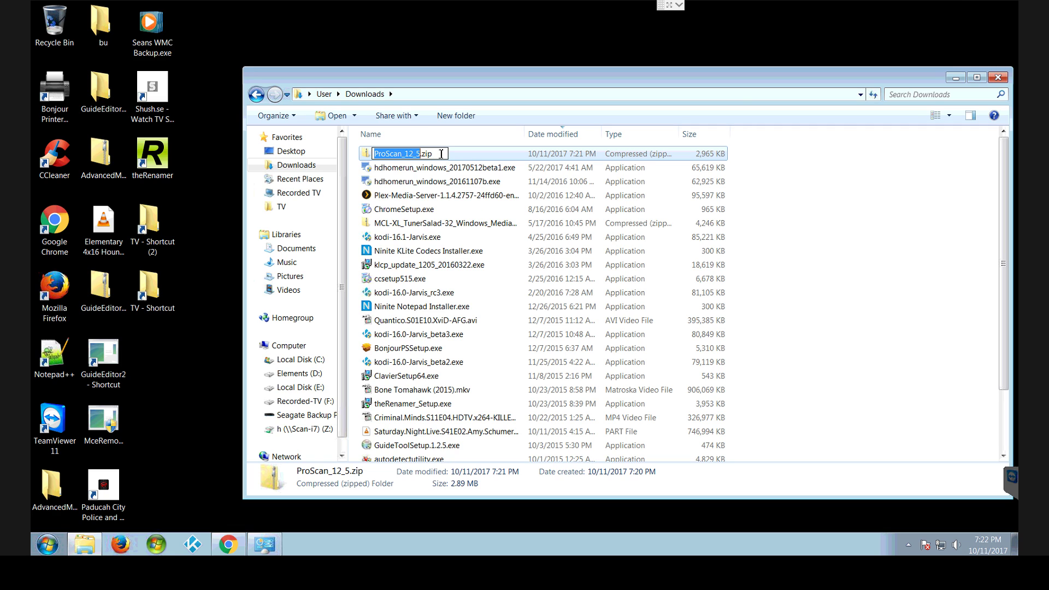
pyautogui.press('Escape')
pyautogui.doubleClick(405, 156)
pyautogui.click(407, 159)
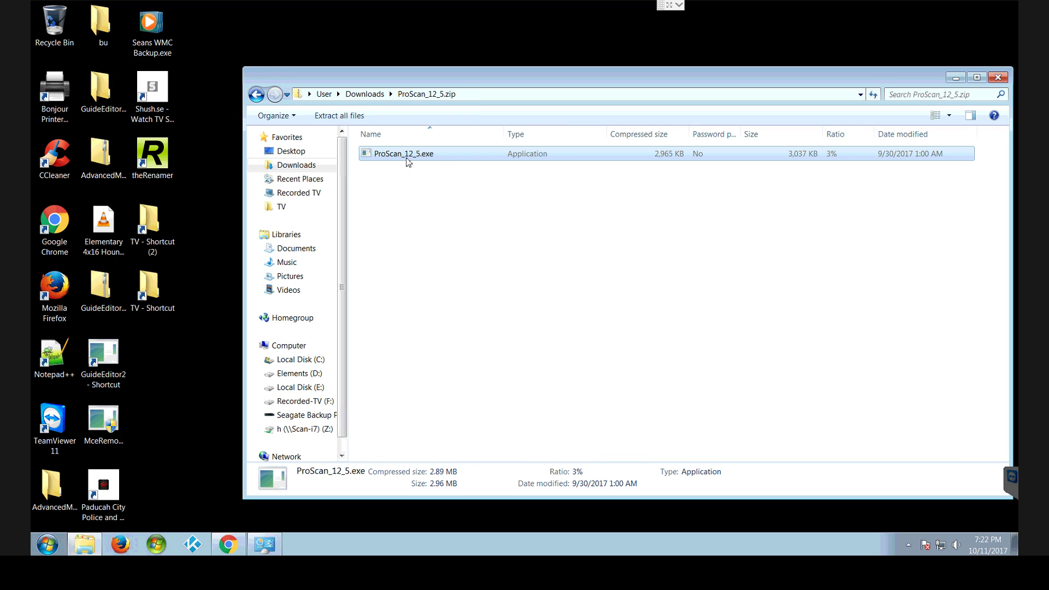
pyautogui.press('Return')
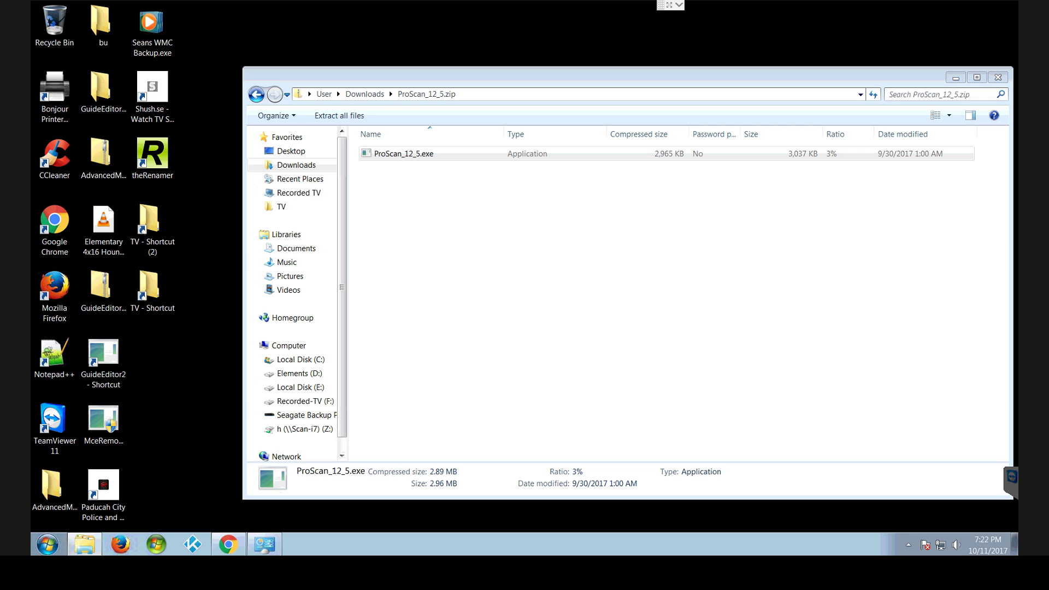
pyautogui.click(558, 288)
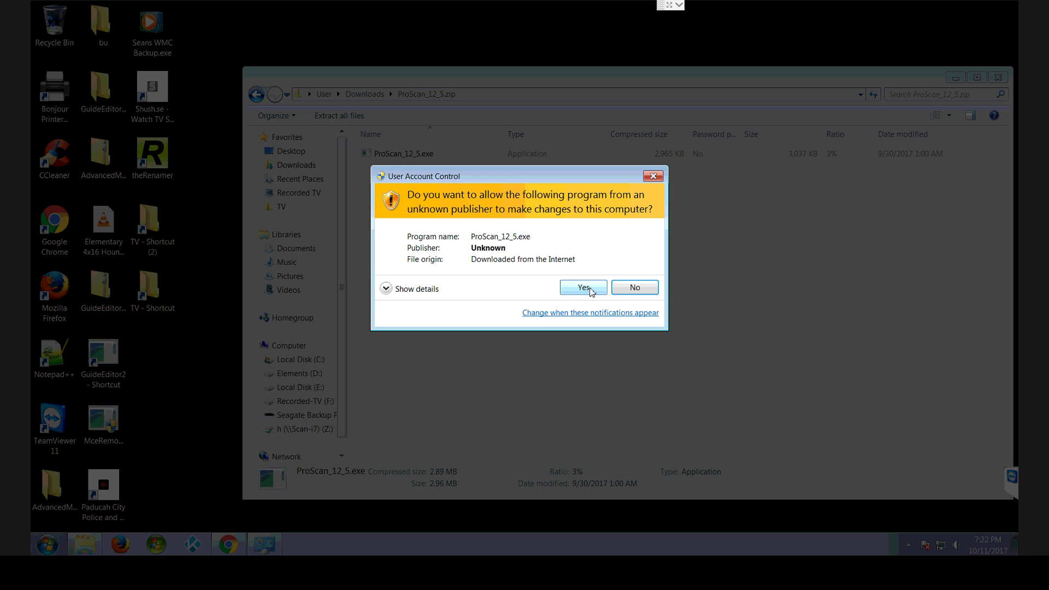
# Approve setup, accept the license, and keep the default folders through to the ready-to-install summary.
pyautogui.click(588, 287)
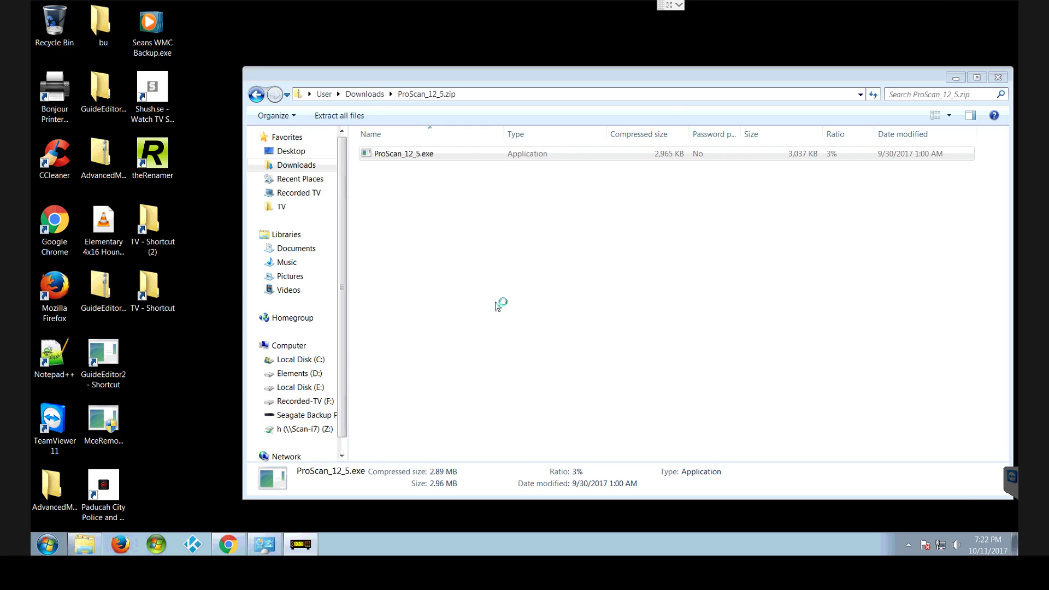
pyautogui.click(593, 404)
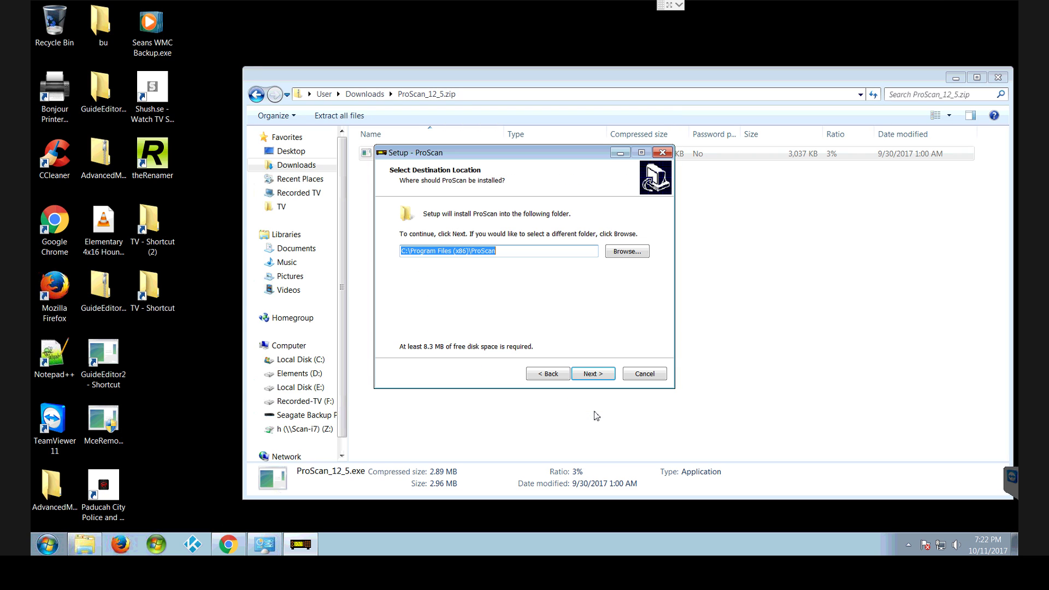
pyautogui.click(603, 378)
pyautogui.click(593, 374)
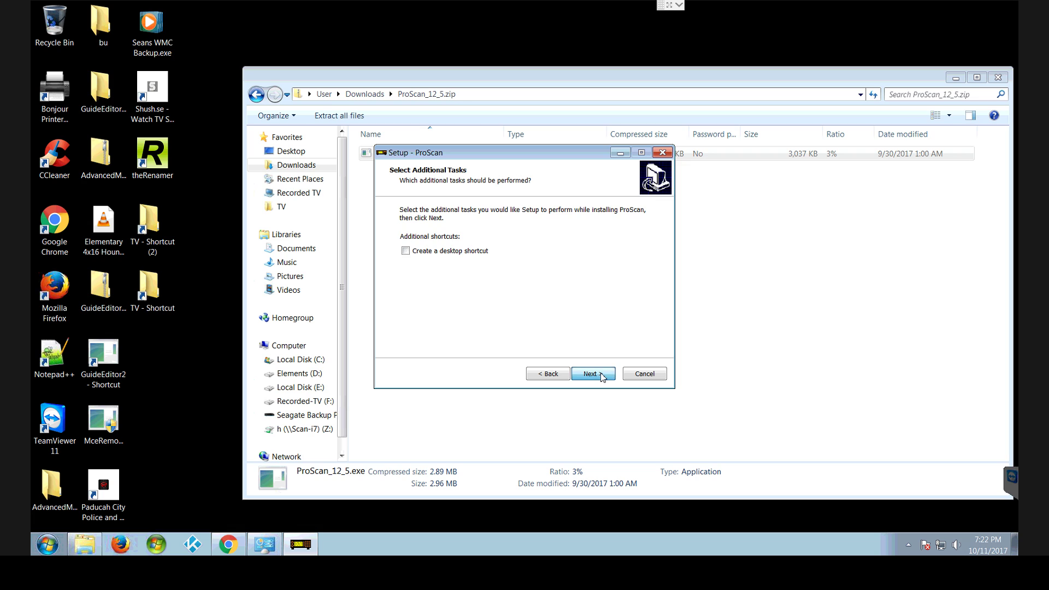
pyautogui.click(593, 374)
pyautogui.click(547, 374)
pyautogui.click(601, 375)
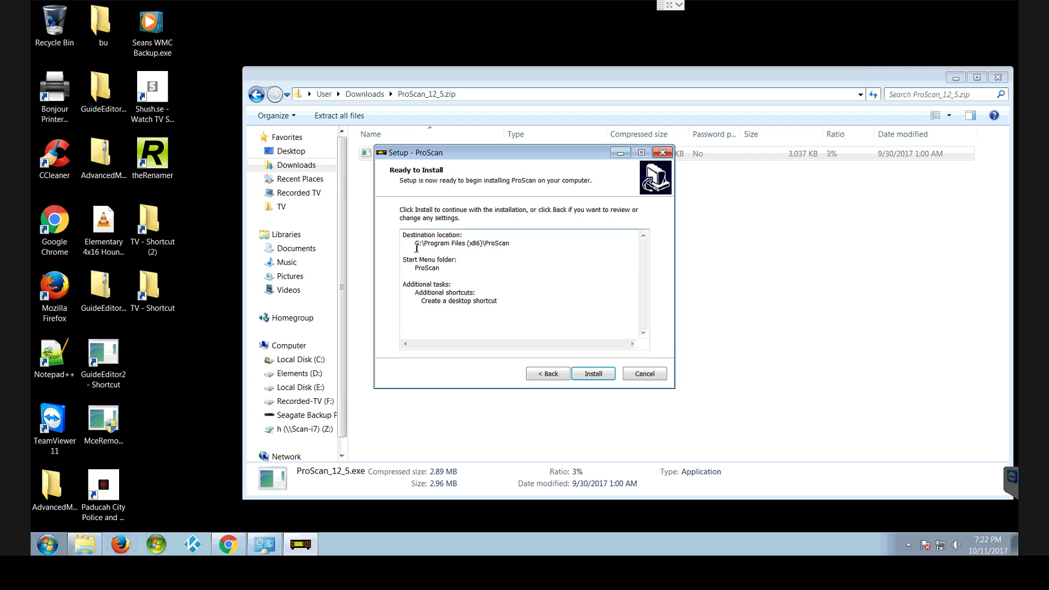
# Copy the destination path C:\Program Files (x86)\ProScan from the setup summary.
pyautogui.moveTo(416, 248); pyautogui.dragTo(514, 249)
pyautogui.click(436, 251)
pyautogui.moveTo(417, 244); pyautogui.dragTo(509, 245)
pyautogui.rightClick(504, 246)
pyautogui.click(528, 280)
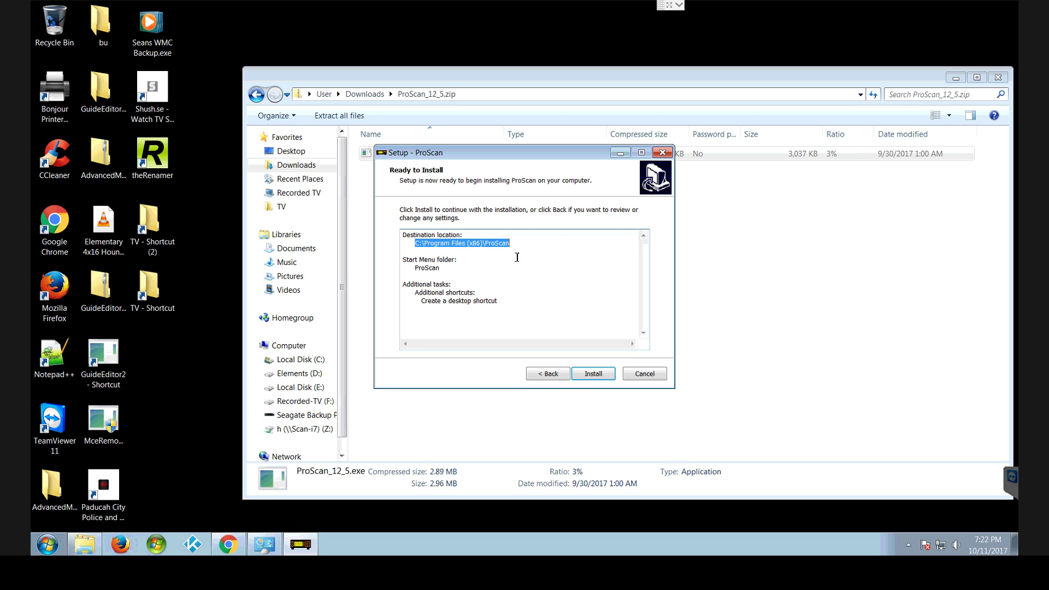
# Install ProScan and finish setup without launching the program.
pyautogui.click(597, 376)
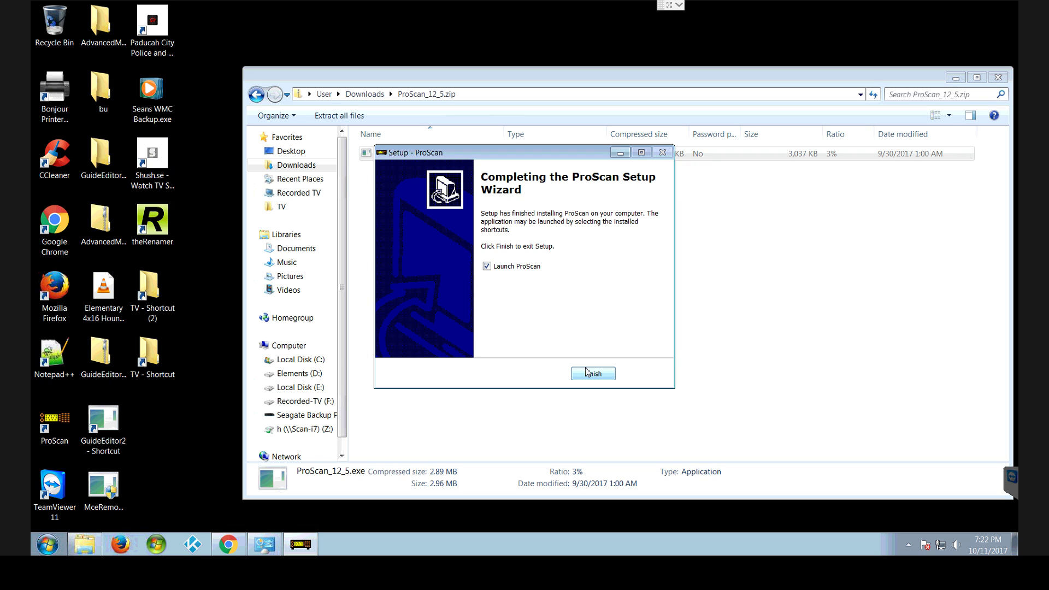
pyautogui.click(487, 266)
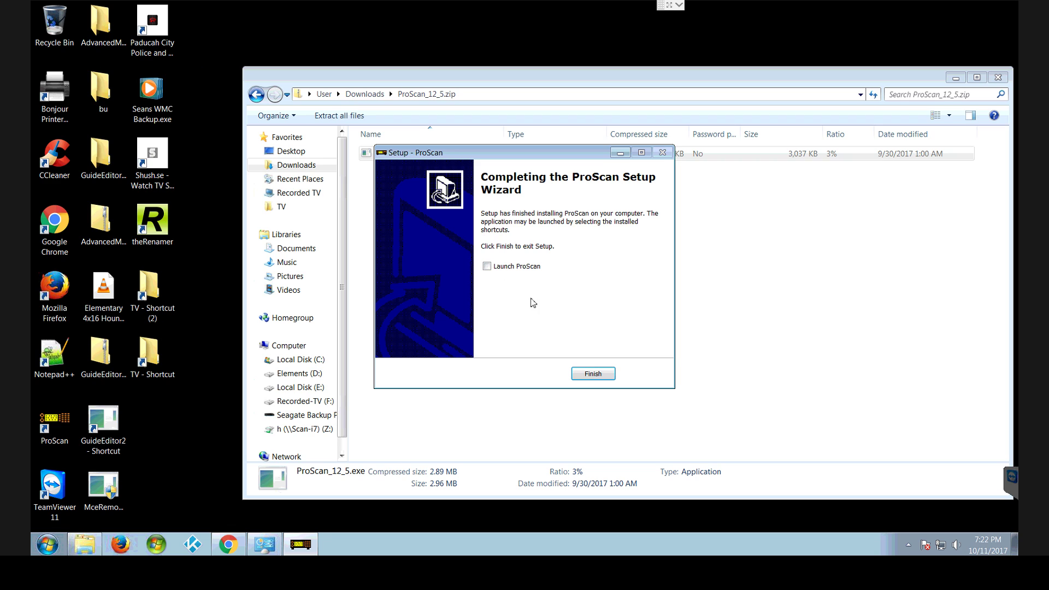
pyautogui.click(585, 372)
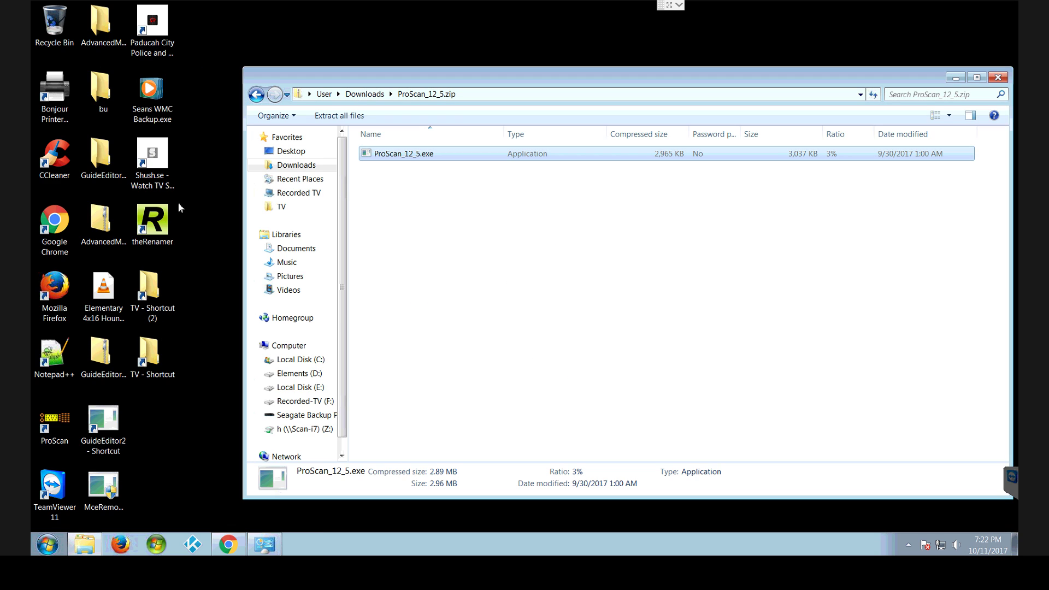
# Place the ProScan shortcut beside Shush.se, minimize Explorer, and show the shortcut's Properties.
pyautogui.moveTo(54, 423); pyautogui.dragTo(218, 163)
pyautogui.click(956, 77)
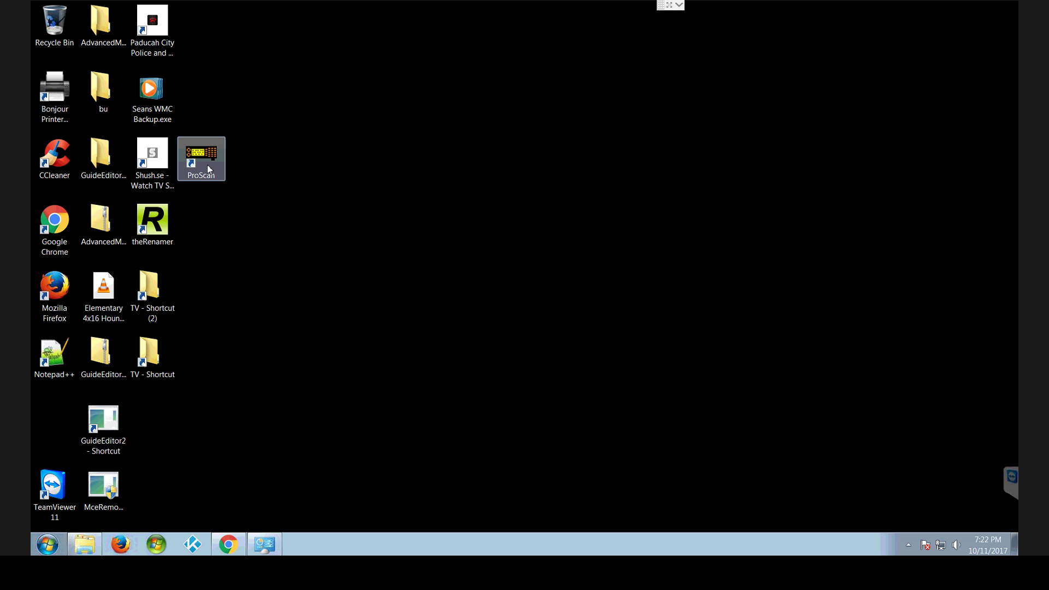
pyautogui.rightClick(209, 169)
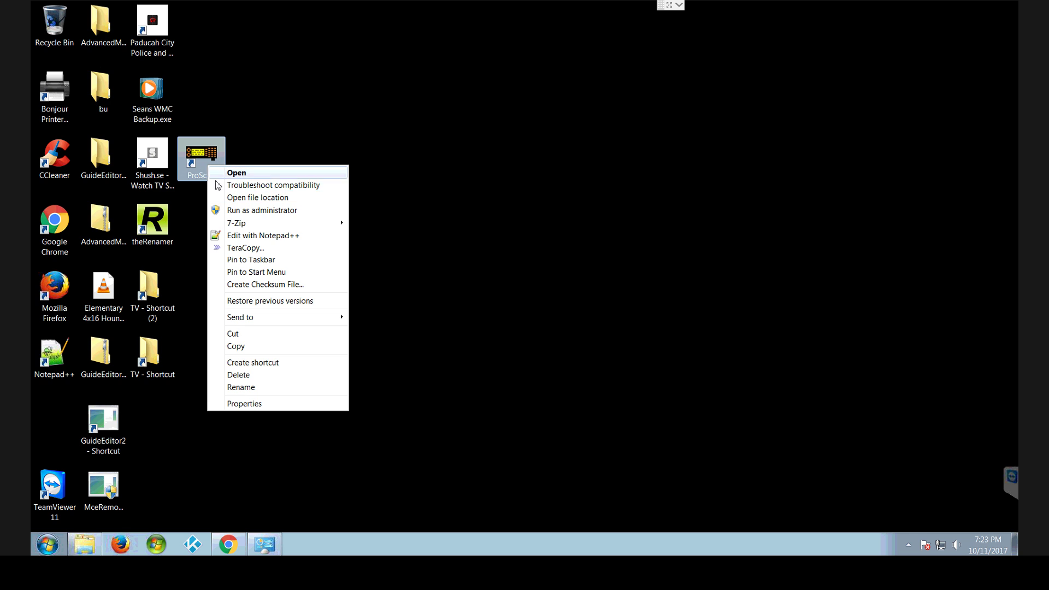
pyautogui.click(254, 404)
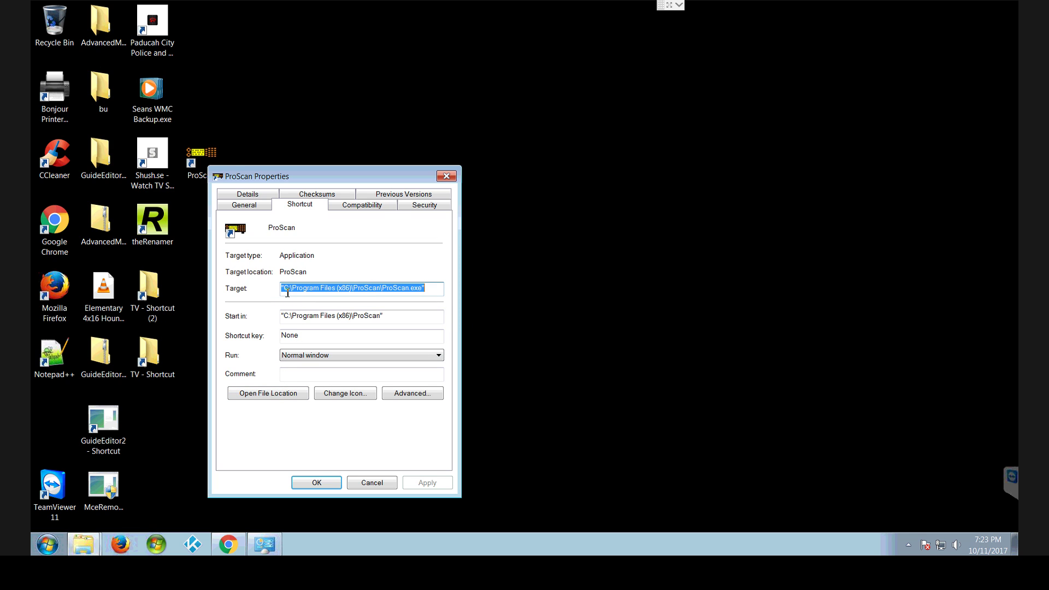
# Open ProScan.exe's file location and go up to Program Files (x86).
pyautogui.click(281, 397)
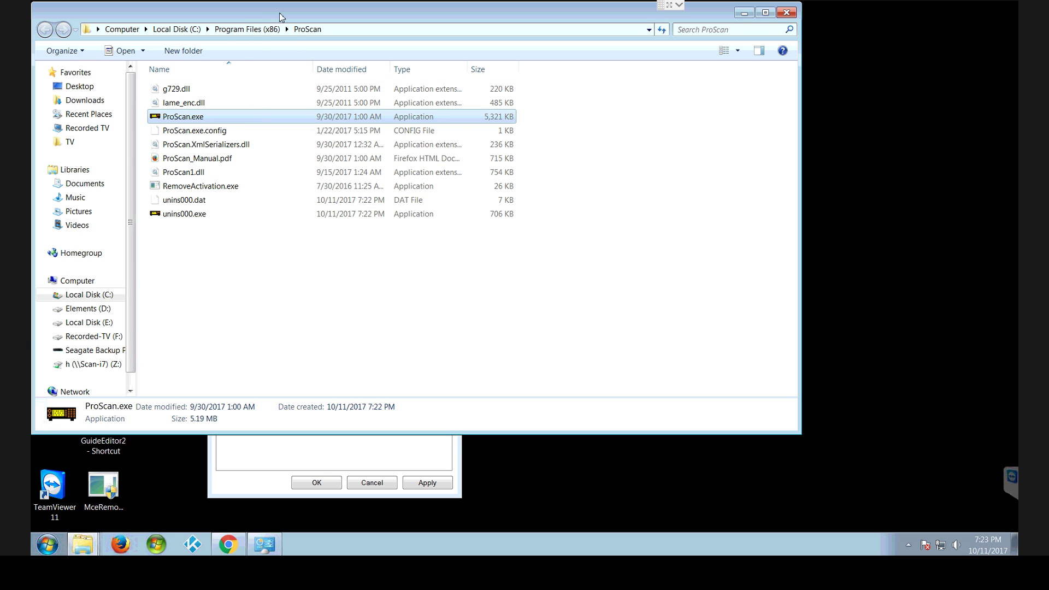
pyautogui.moveTo(282, 17); pyautogui.dragTo(426, 32)
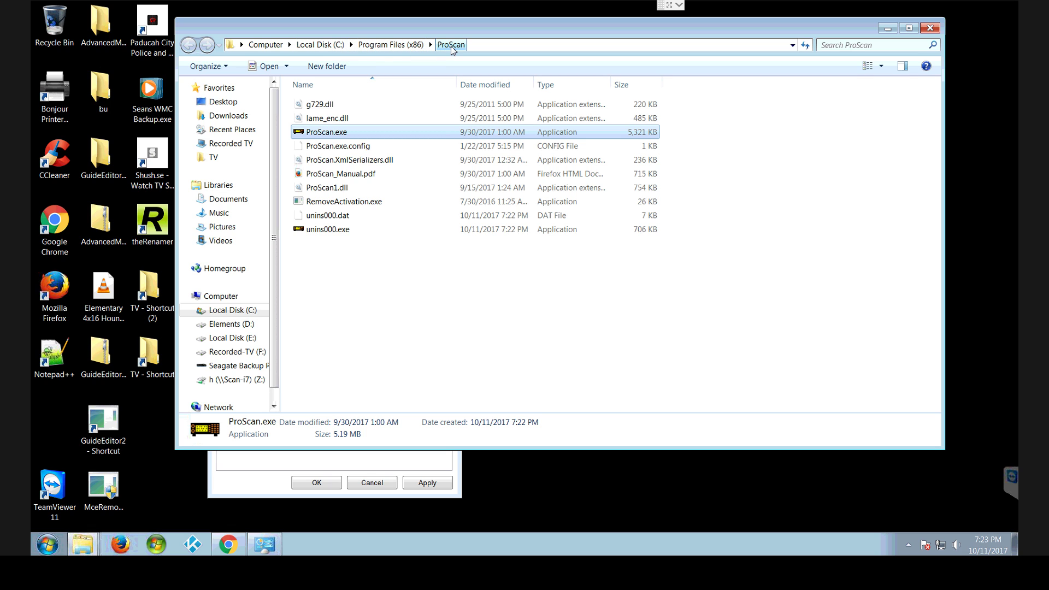
pyautogui.click(407, 46)
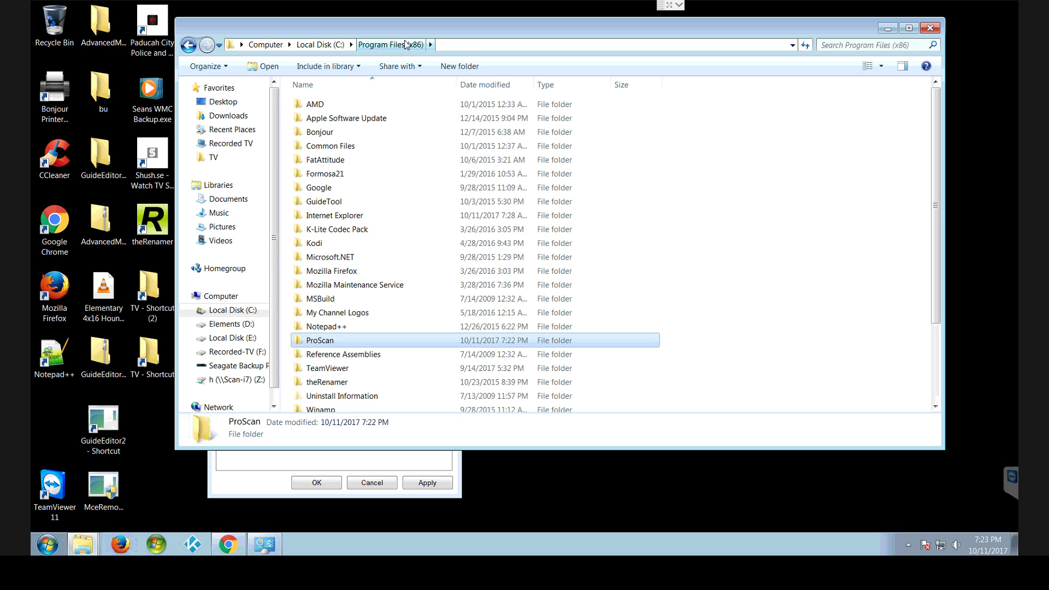
# Copy the ProScan folder into Documents and open the pasted copy.
pyautogui.doubleClick(334, 342)
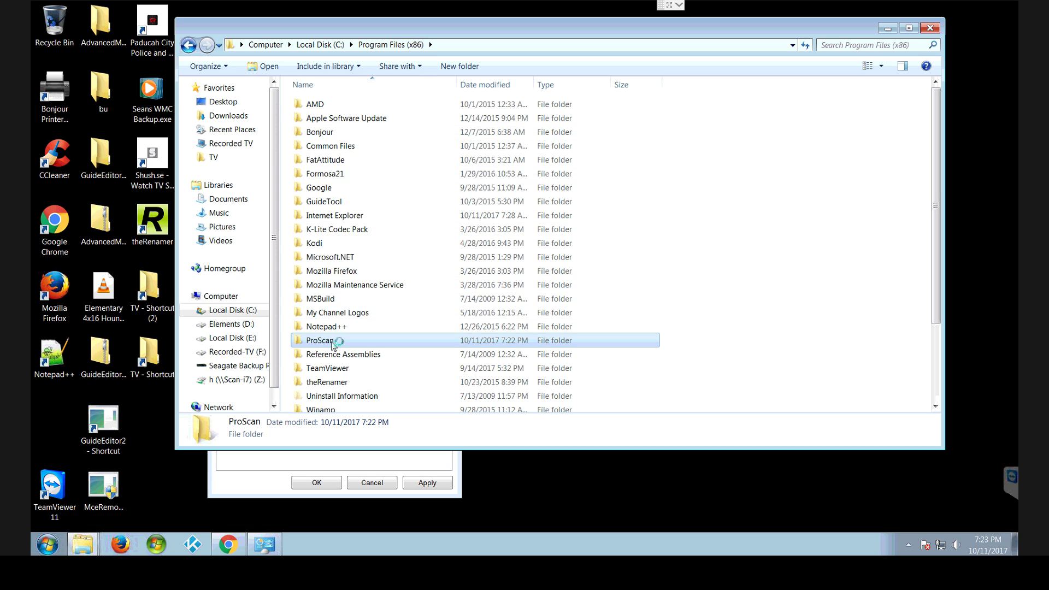
pyautogui.rightClick(334, 342)
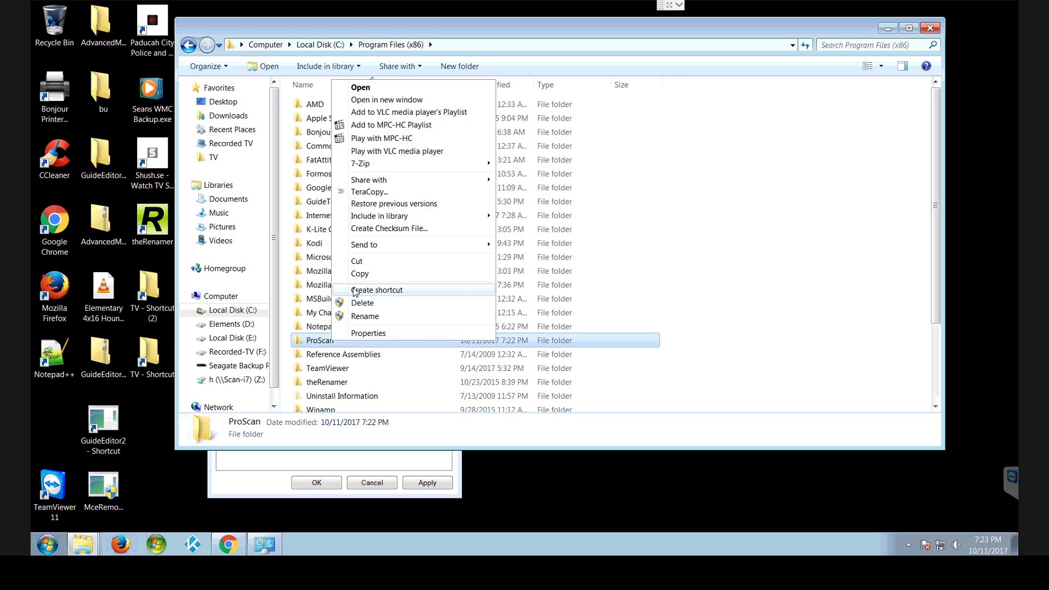
pyautogui.click(361, 275)
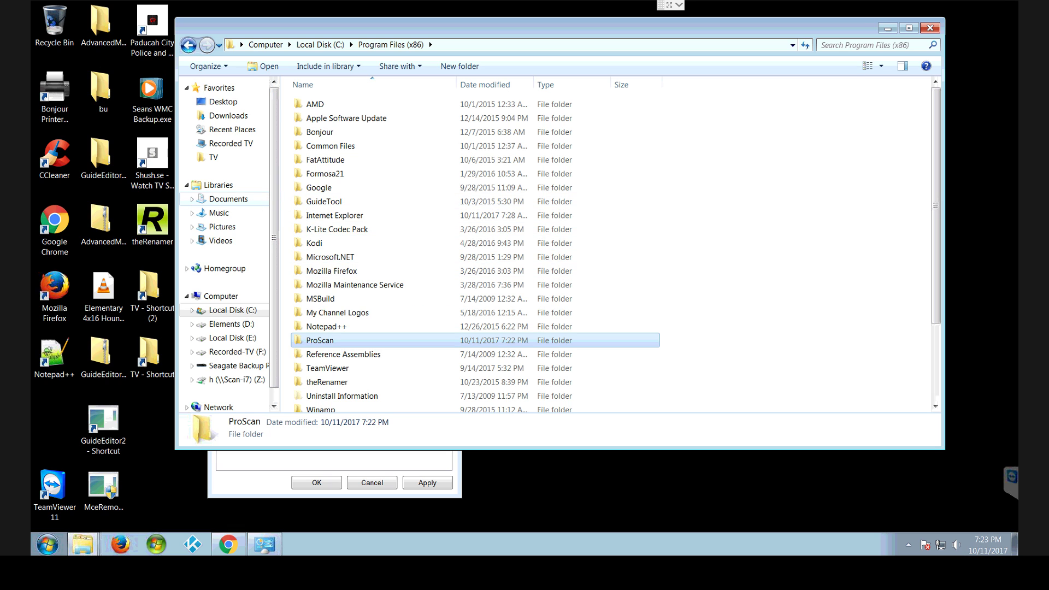
pyautogui.click(236, 206)
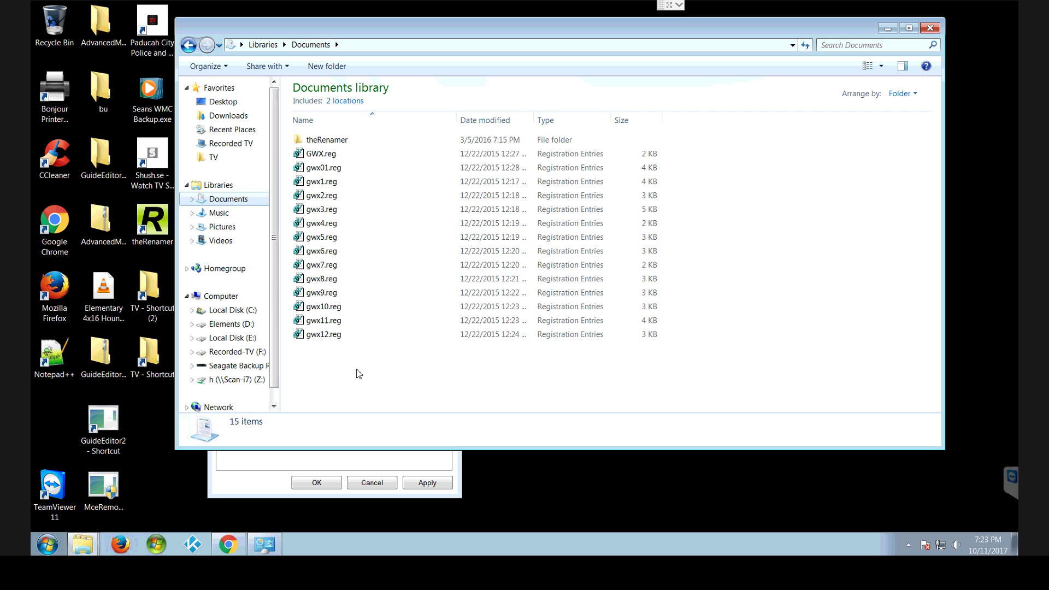
pyautogui.rightClick(353, 390)
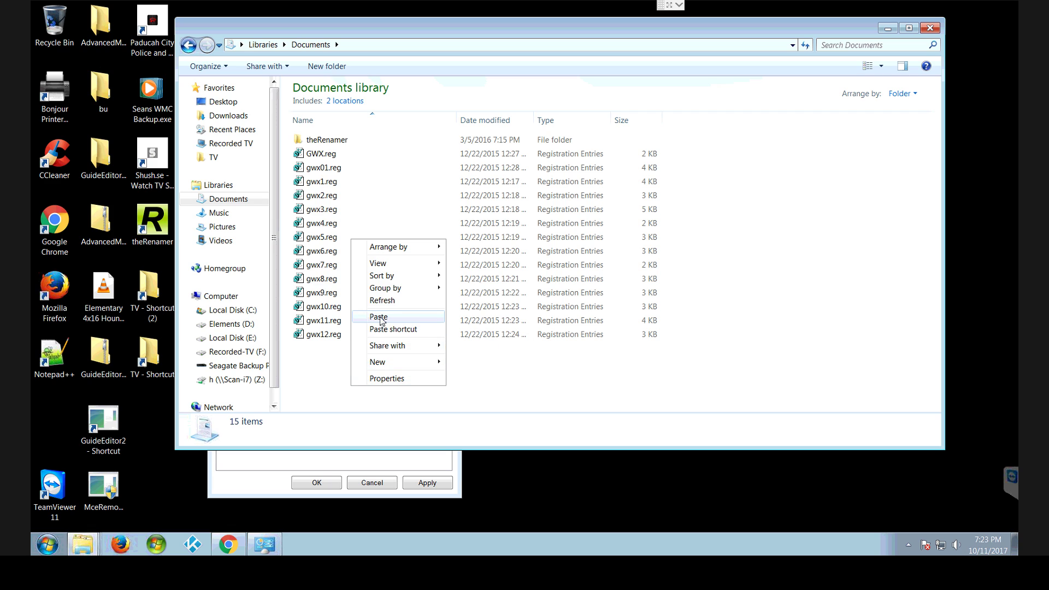
pyautogui.click(377, 319)
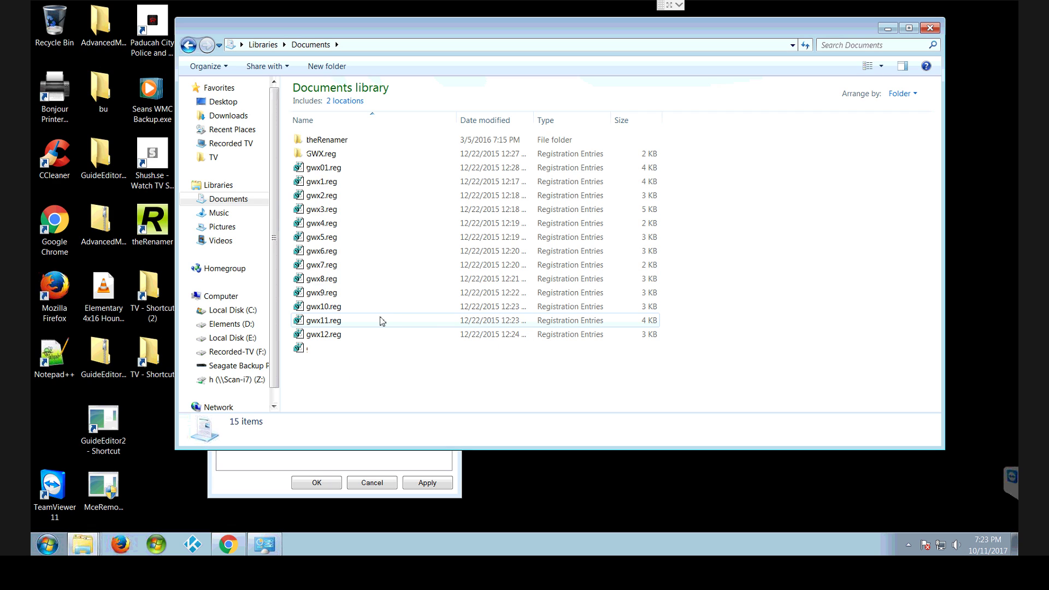
pyautogui.doubleClick(323, 140)
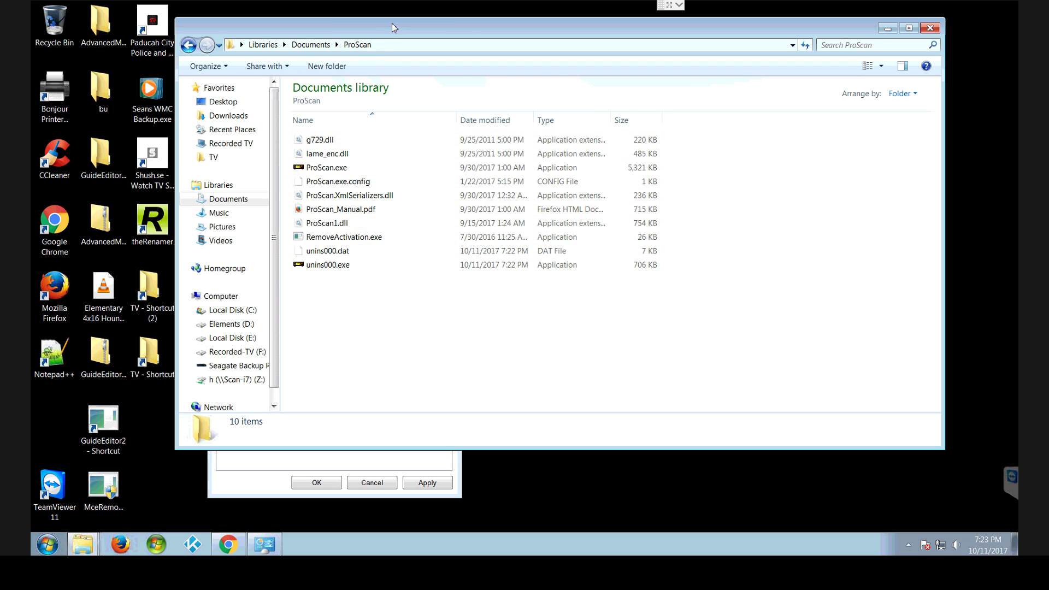
pyautogui.moveTo(394, 25); pyautogui.dragTo(524, 34)
# Send ProScan.exe to the desktop as a shortcut and rename it bct15x.
pyautogui.rightClick(457, 178)
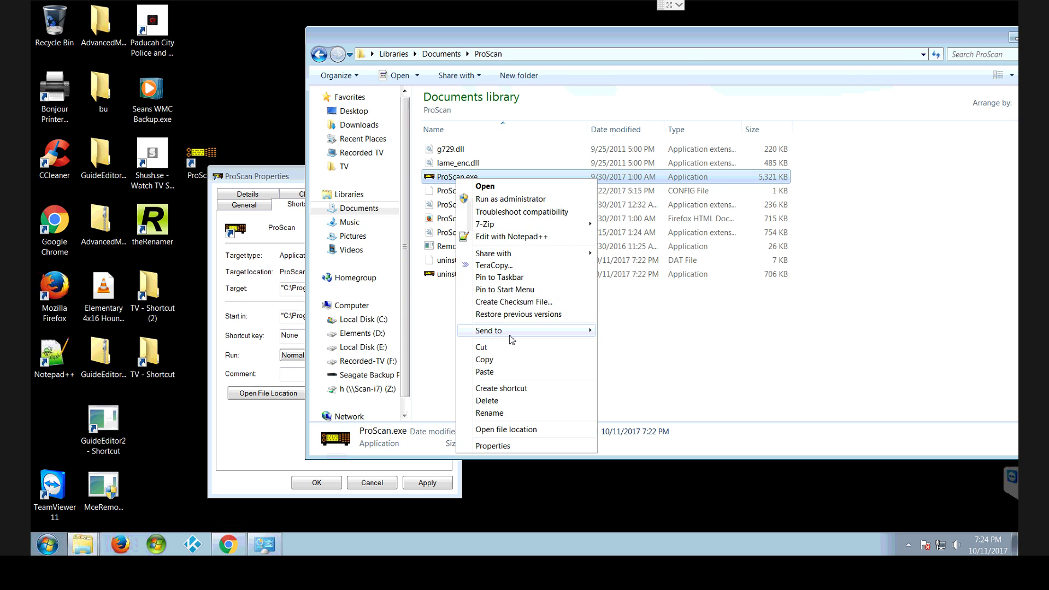
pyautogui.moveTo(511, 334)
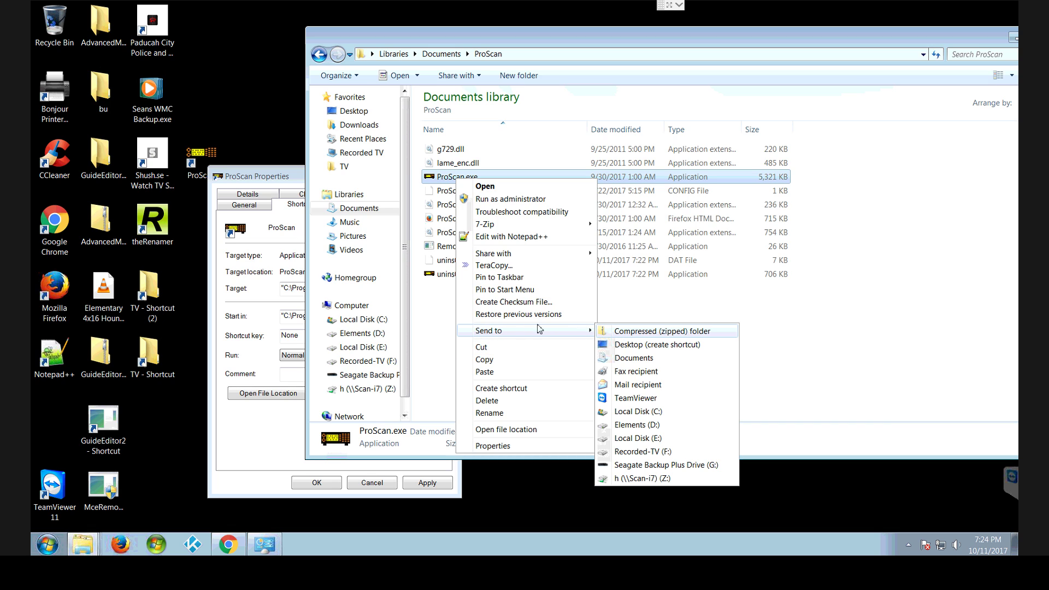
pyautogui.click(631, 349)
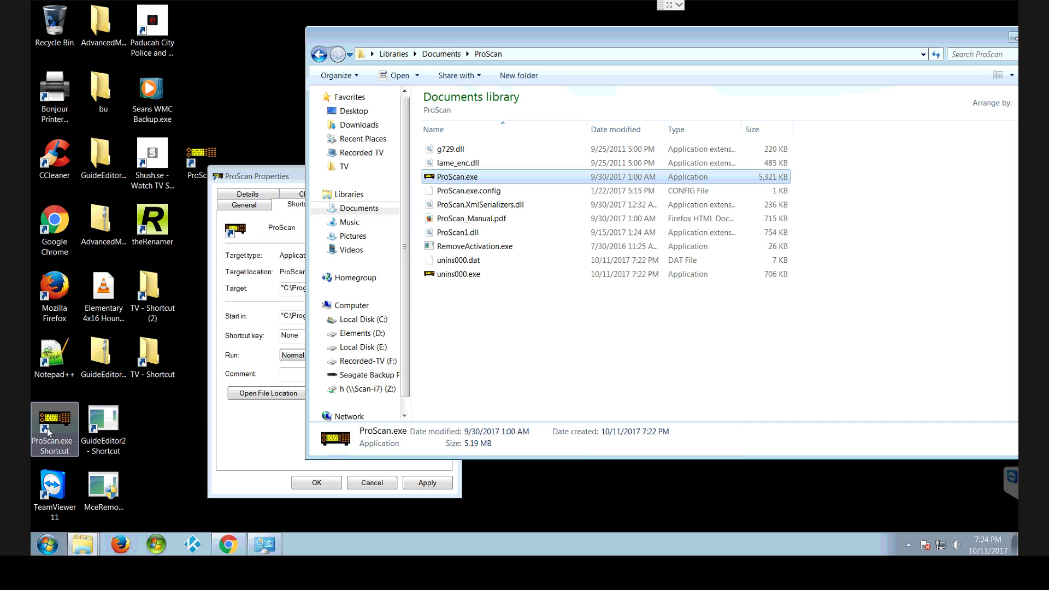
pyautogui.click(276, 176)
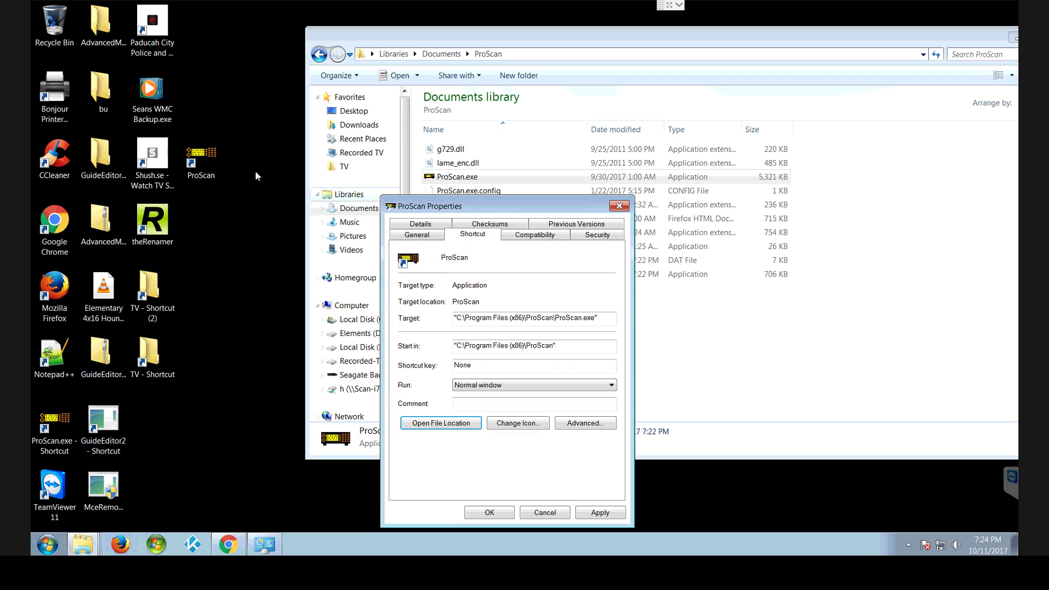
pyautogui.moveTo(53, 422); pyautogui.dragTo(203, 232)
pyautogui.rightClick(203, 232)
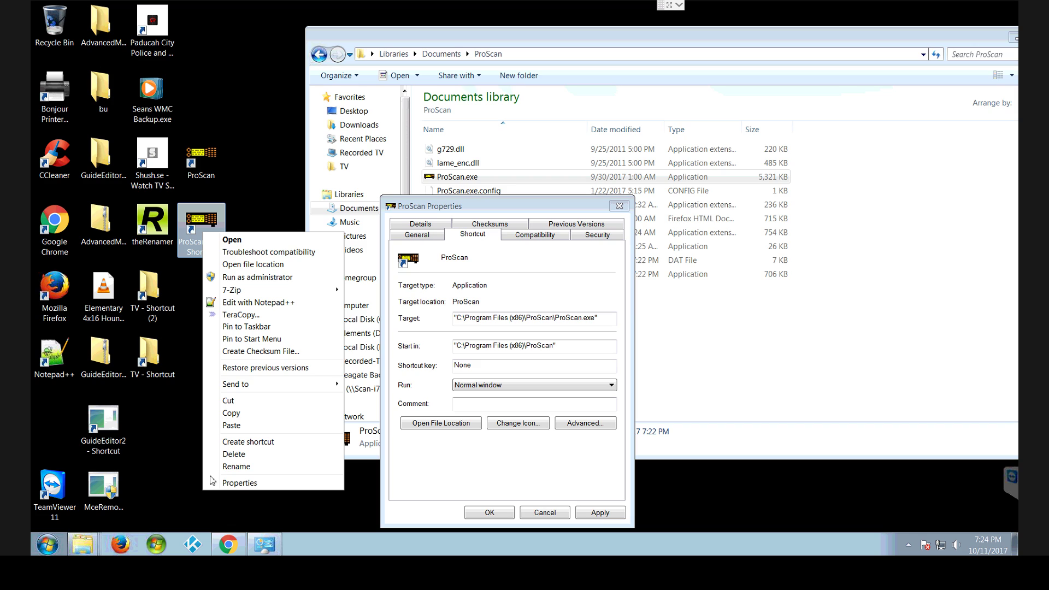
pyautogui.click(239, 467)
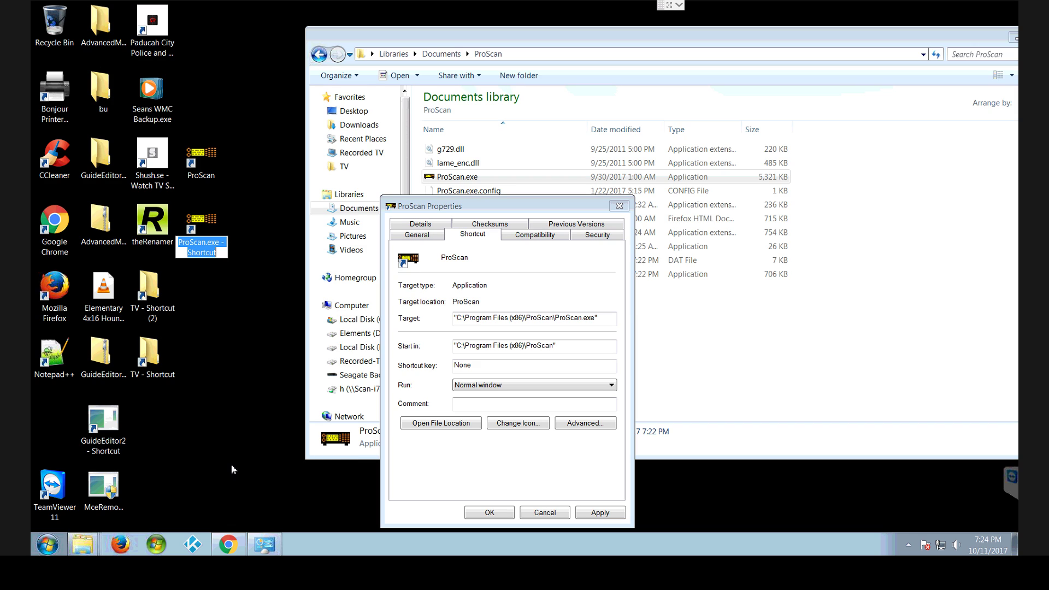
pyautogui.write('bct15x')
pyautogui.press('Return')
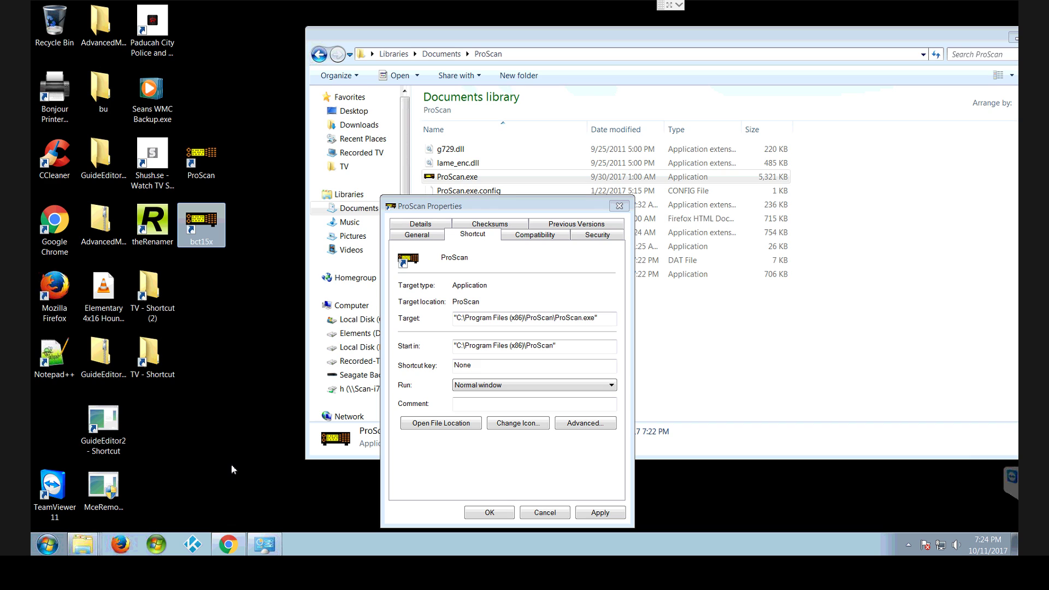
# Rename the original ProScan shortcut to bcd436hp and close its Properties.
pyautogui.rightClick(199, 176)
pyautogui.click(240, 409)
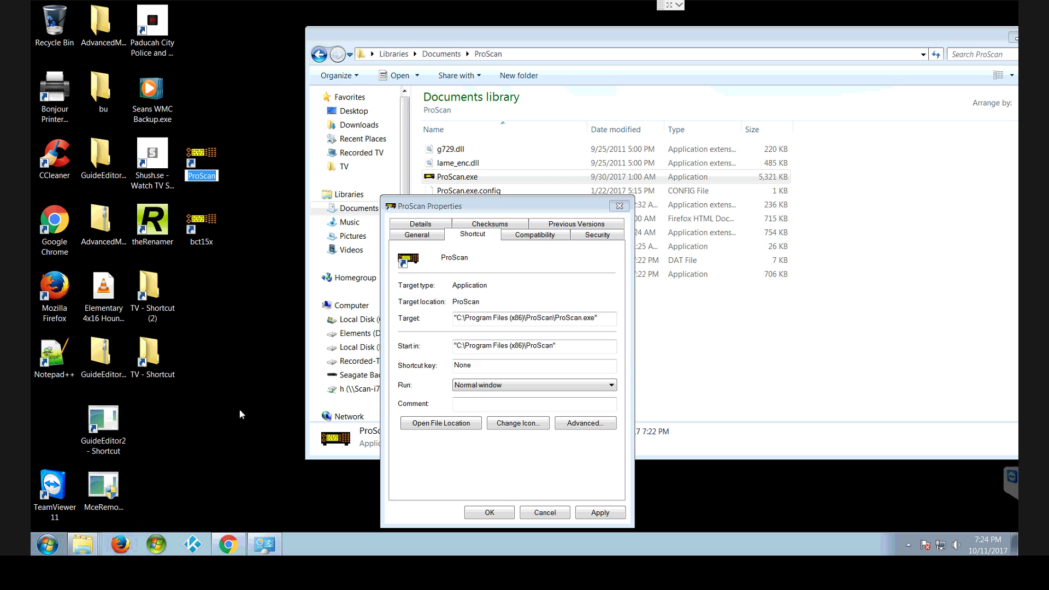
pyautogui.write('bcd436hp')
pyautogui.press('Return')
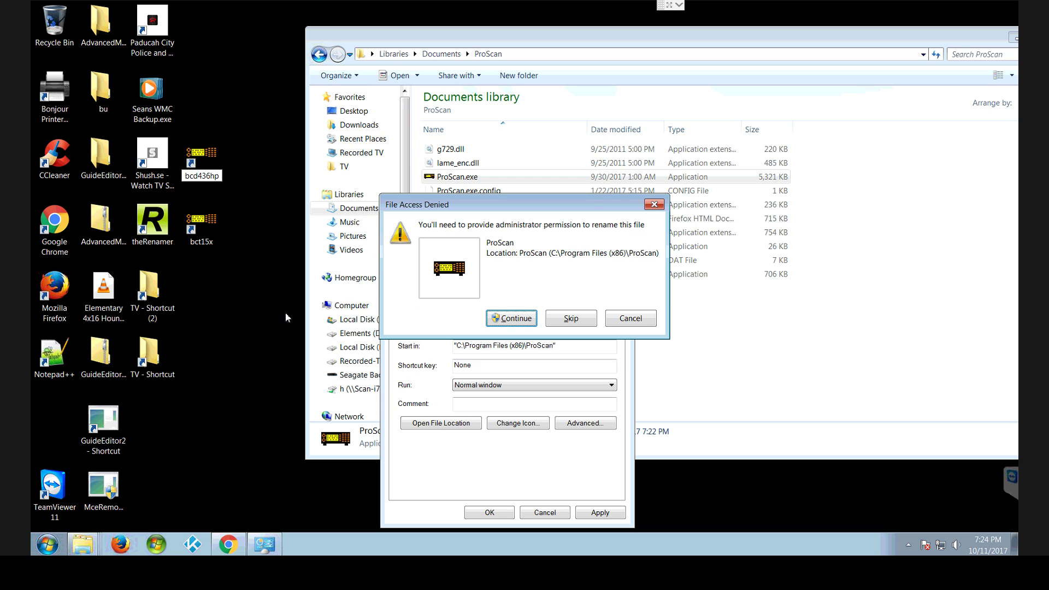
pyautogui.click(514, 319)
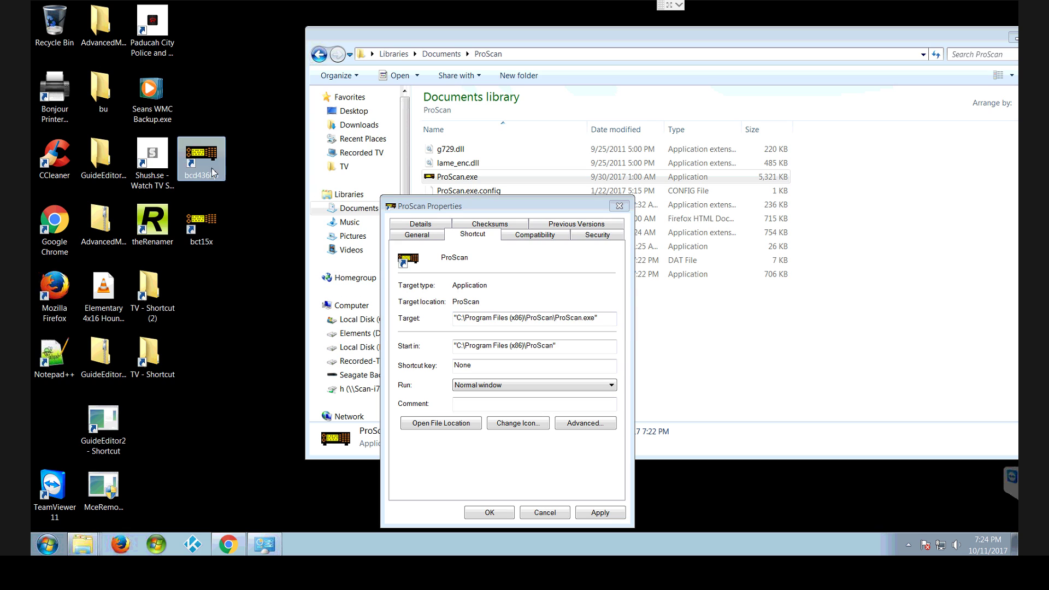
pyautogui.click(619, 206)
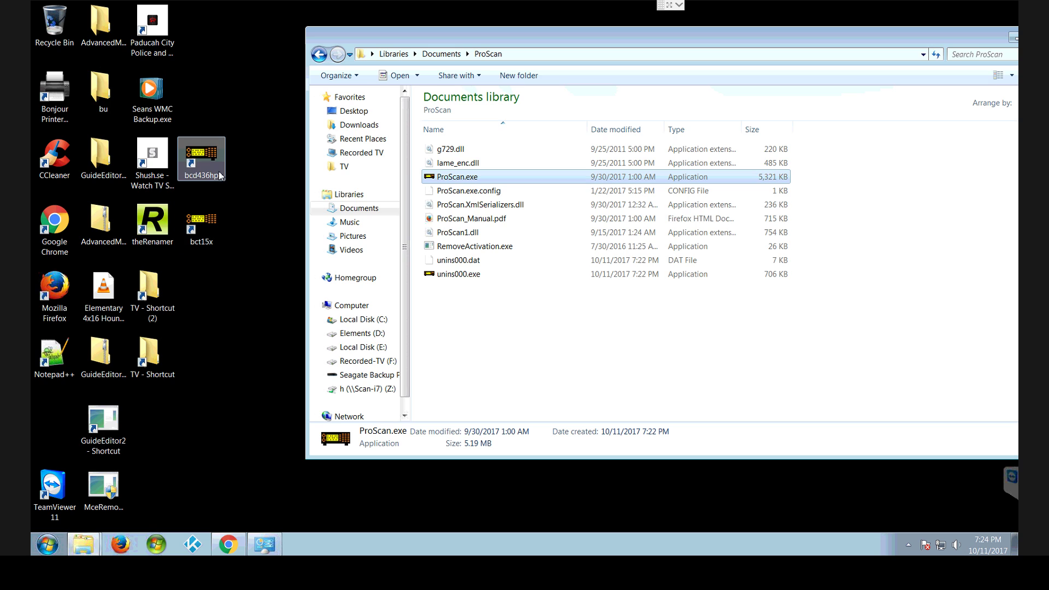
# Launch ProScan from bct15x, getting past the font-size warning and trial notice.
pyautogui.doubleClick(204, 231)
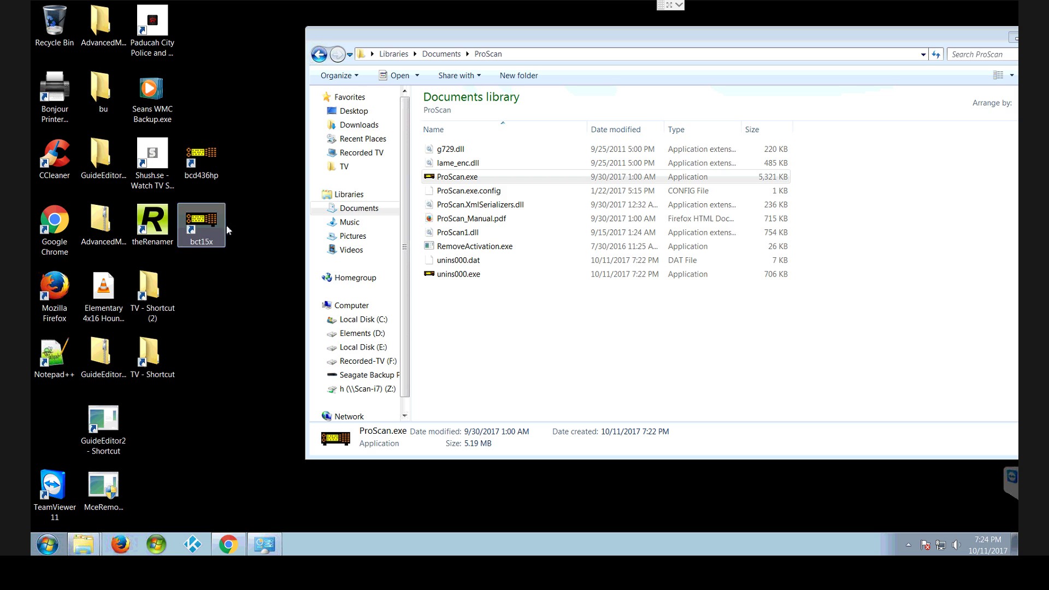
pyautogui.click(245, 248)
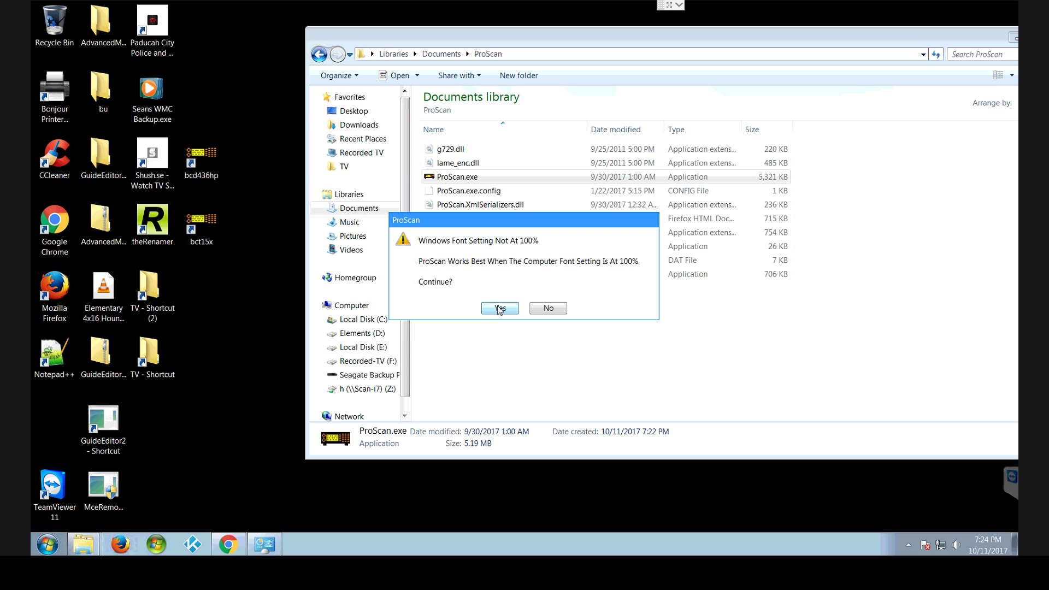
pyautogui.click(557, 311)
pyautogui.click(497, 309)
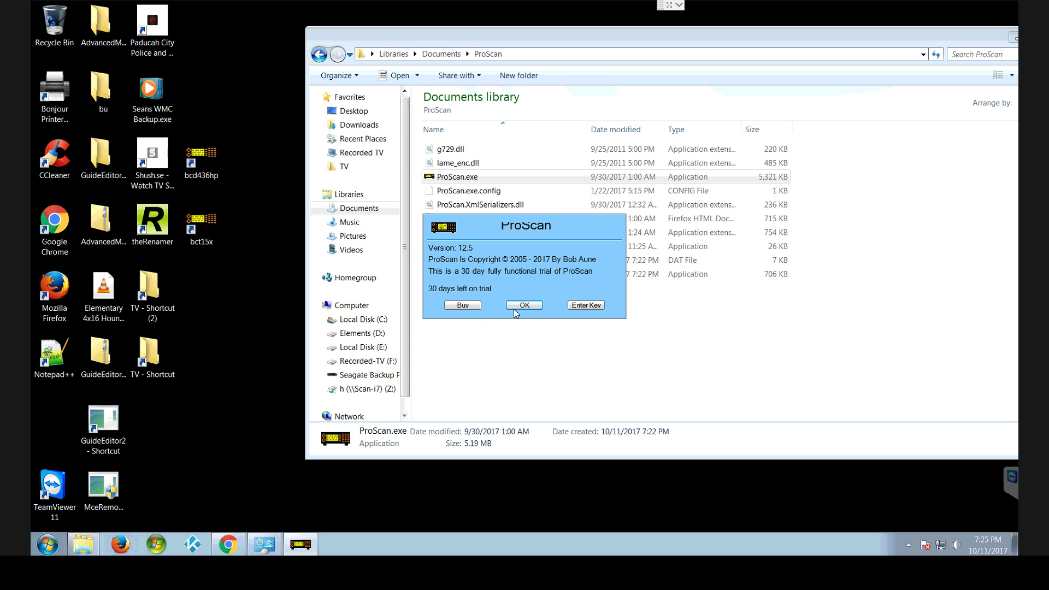
pyautogui.click(527, 312)
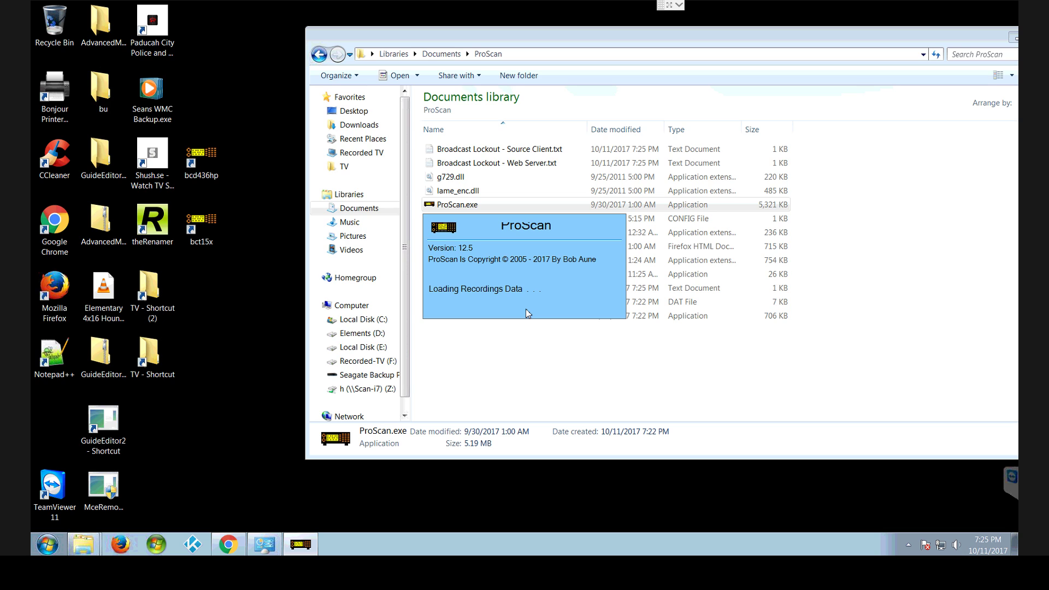
# Choose BCT15X as scanner type, skip the comm port setup, and decline a new database.
pyautogui.click(524, 283)
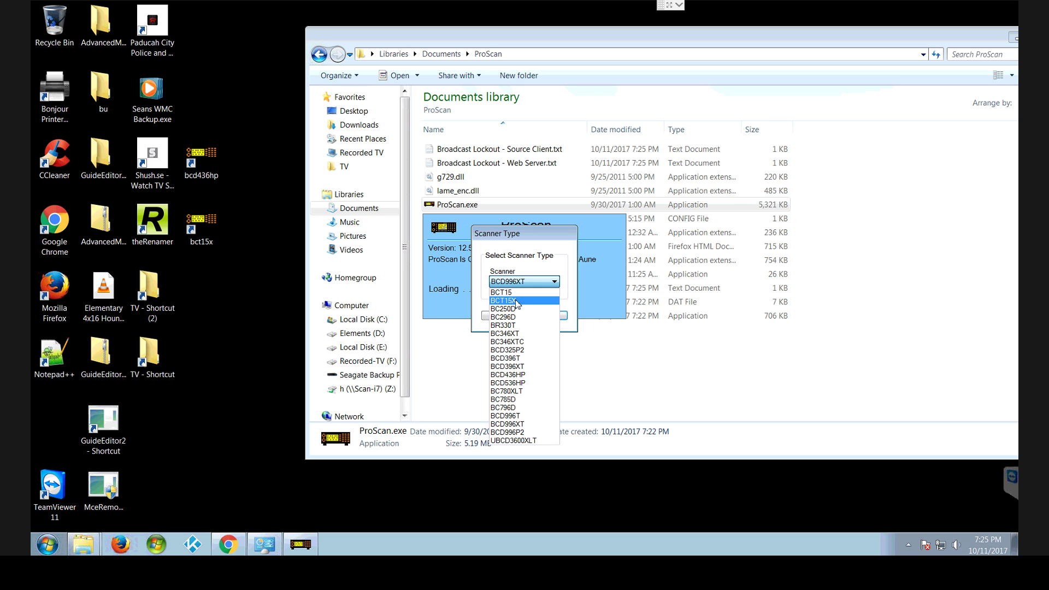
pyautogui.click(518, 300)
pyautogui.click(548, 316)
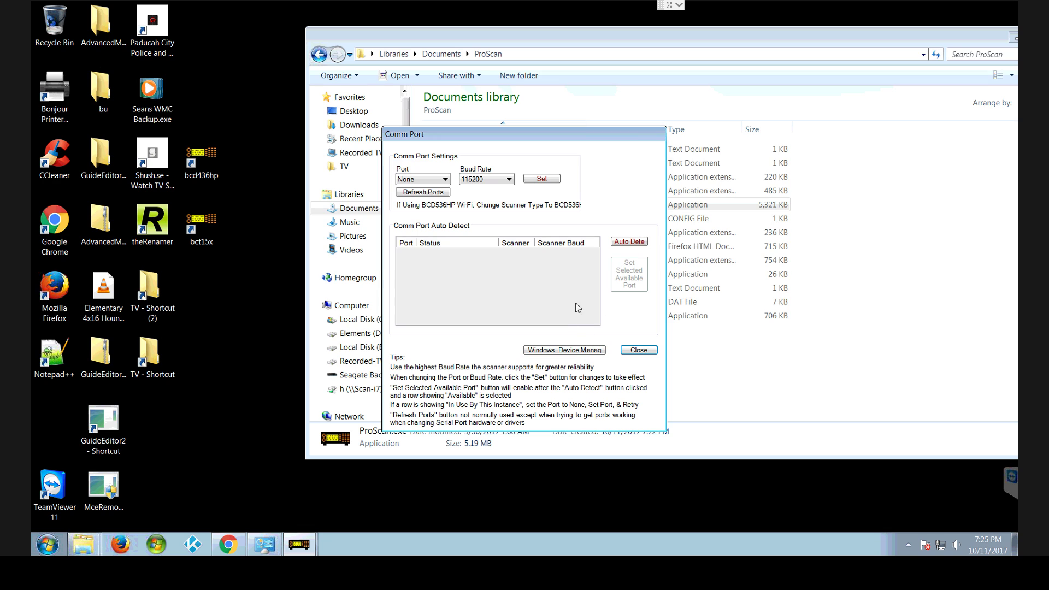
pyautogui.click(638, 350)
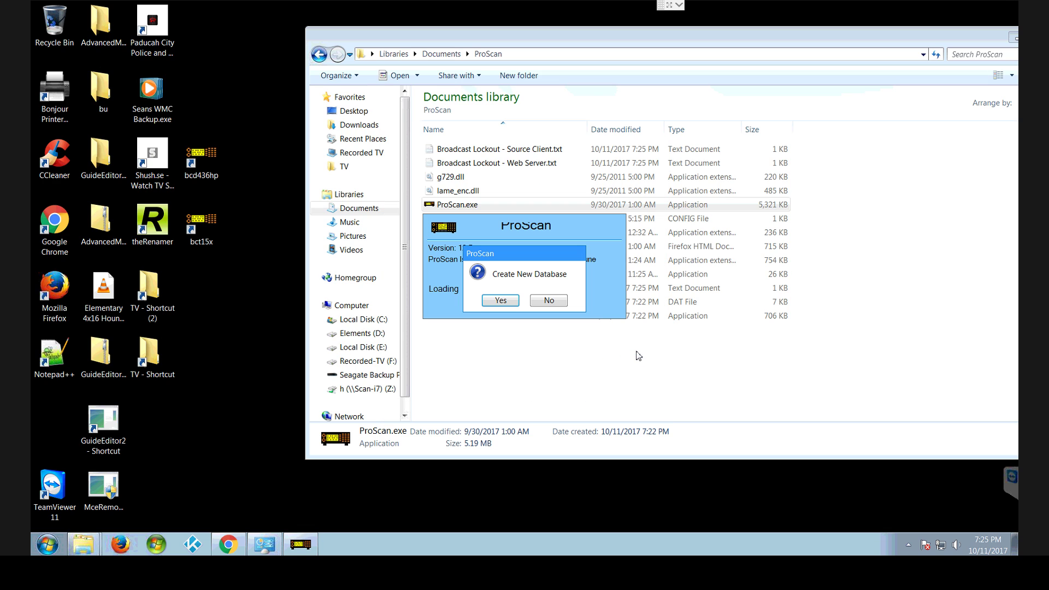
pyautogui.click(543, 300)
# Maximize ProScan and start a Remote Scanner Over IP client to 192.168.1.160 port 9004.
pyautogui.click(663, 243)
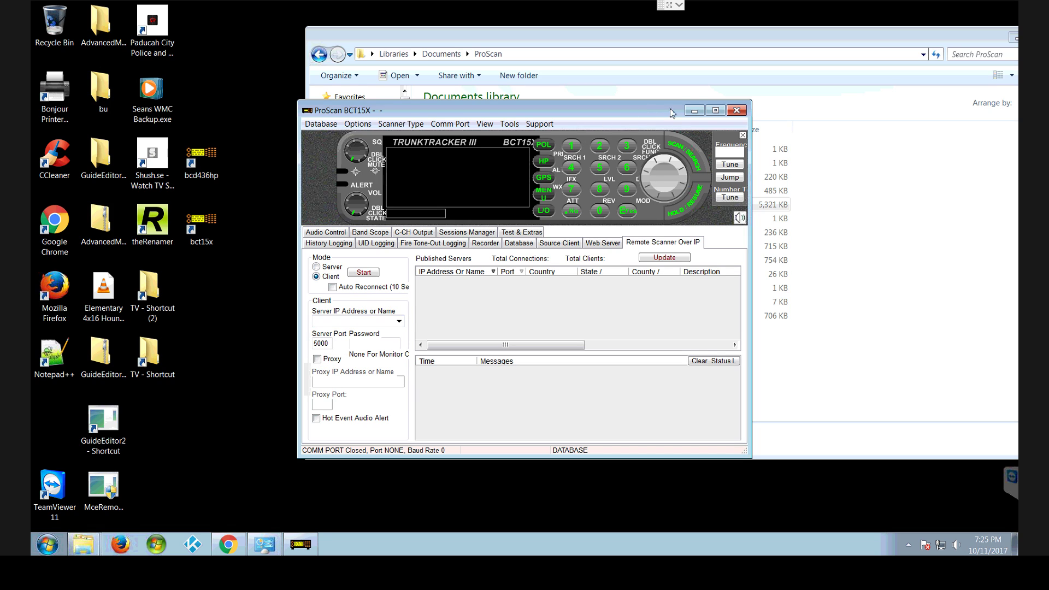
pyautogui.click(715, 111)
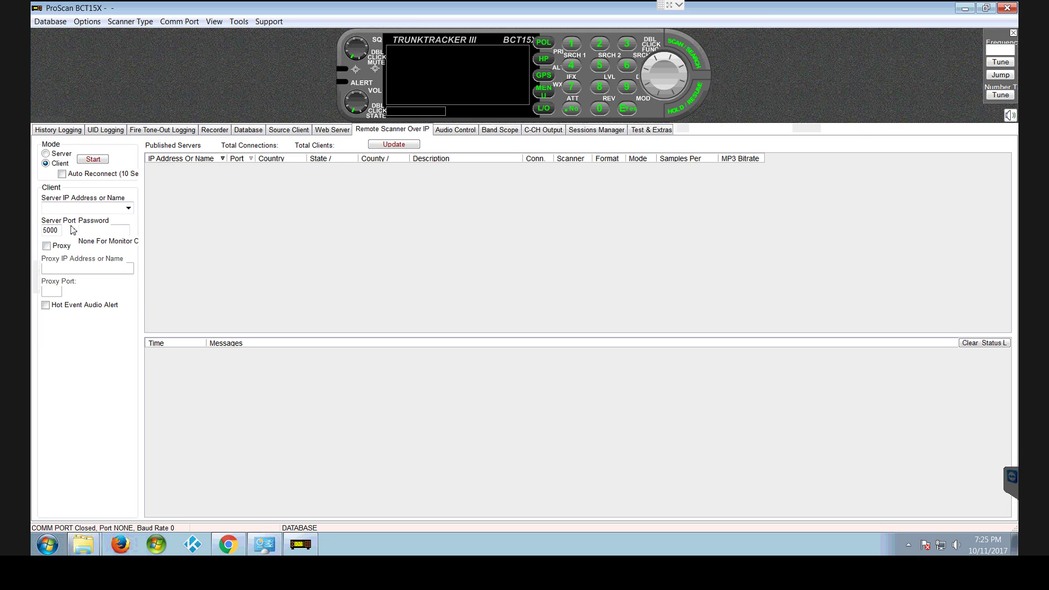
pyautogui.click(62, 206)
pyautogui.press('Tab')
pyautogui.write('9')
pyautogui.press('Tab')
pyautogui.click(92, 159)
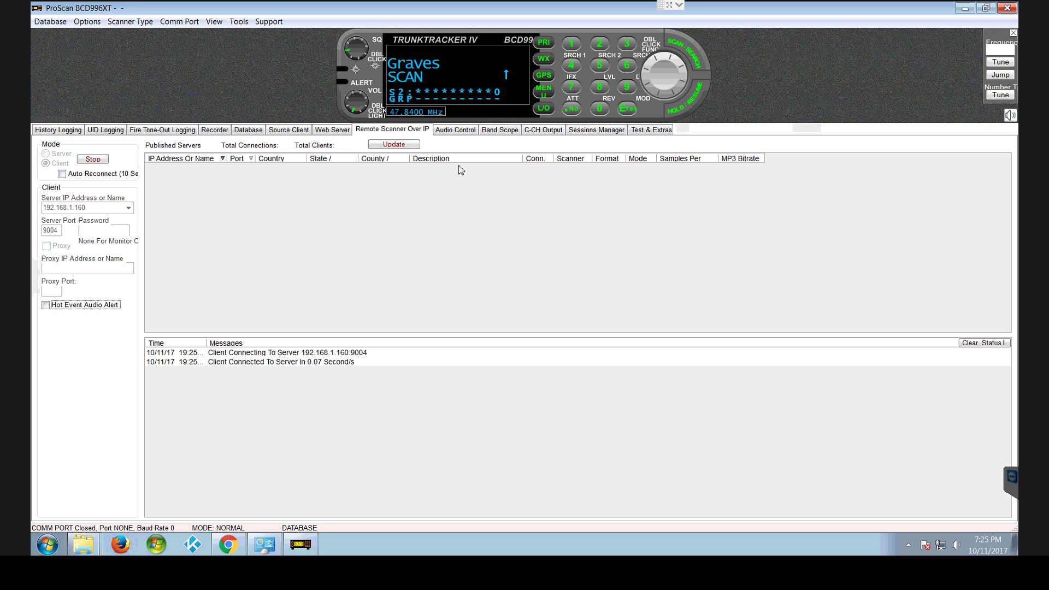
# Reconnect the client on port 9003 instead and minimize the BCT15X window.
pyautogui.click(93, 159)
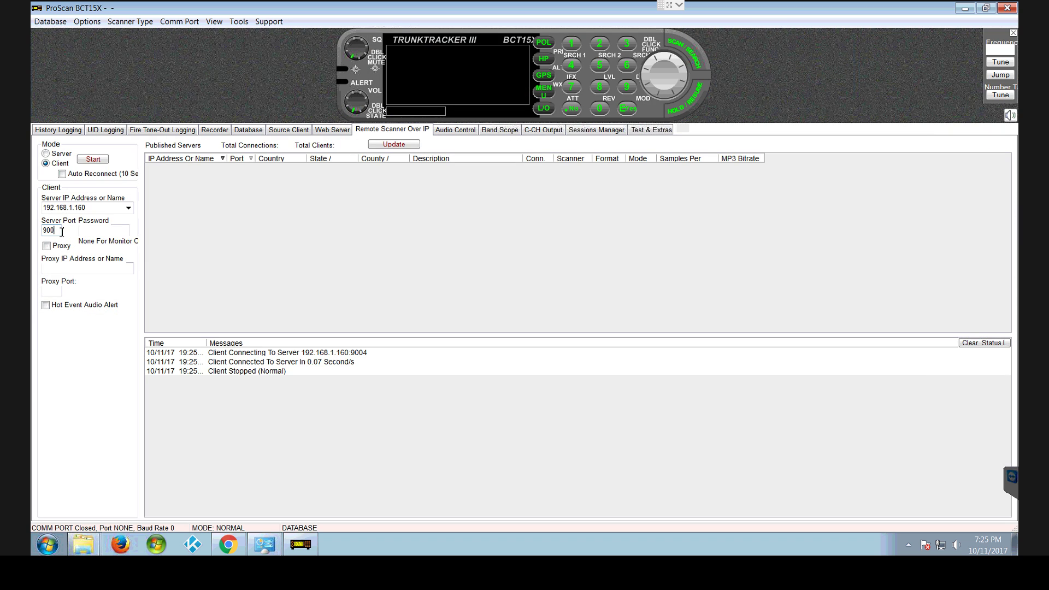
pyautogui.click(96, 159)
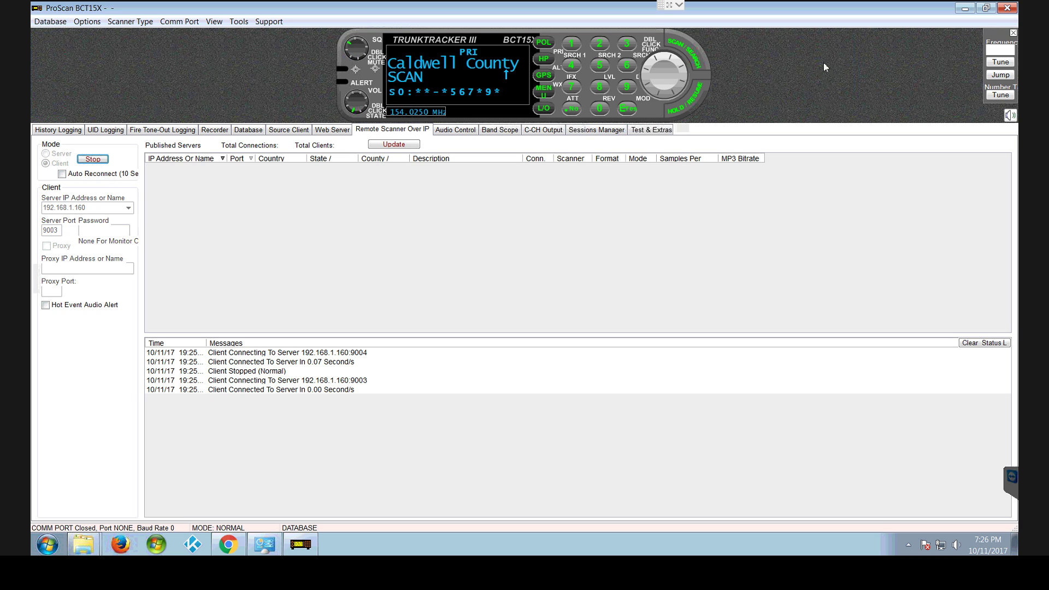
pyautogui.click(963, 11)
# Launch ProScan from bcd436hp, dismiss the font warning and trial notice, and maximize it.
pyautogui.click(217, 161)
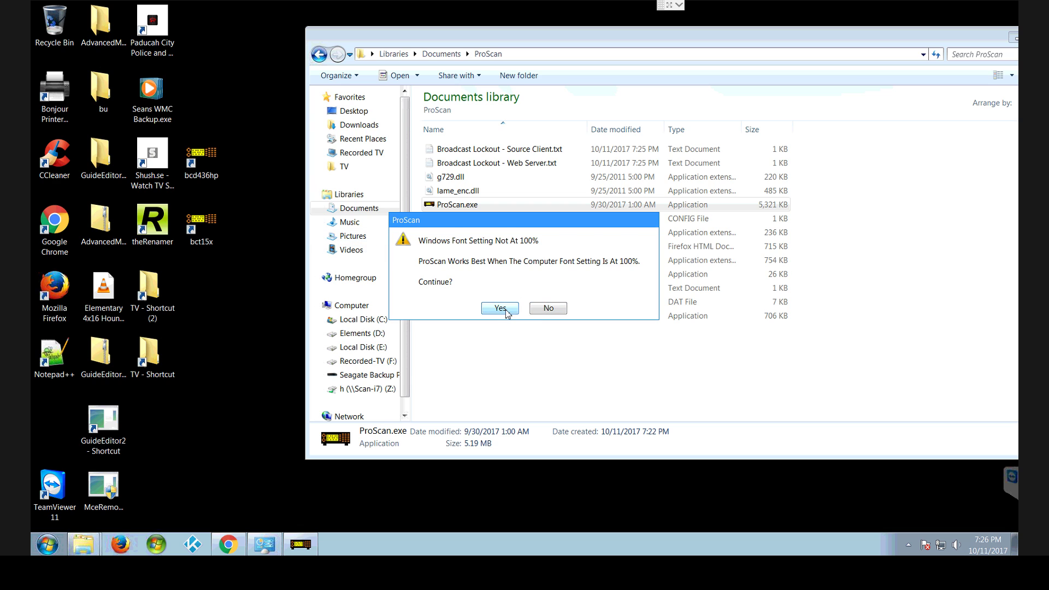
pyautogui.click(515, 307)
pyautogui.click(536, 309)
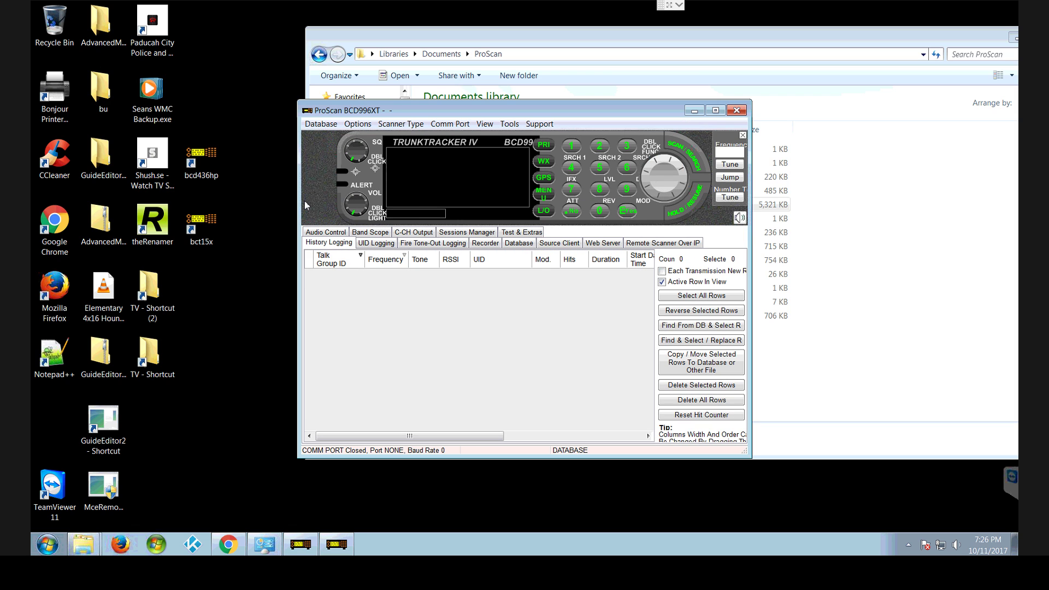
pyautogui.click(715, 110)
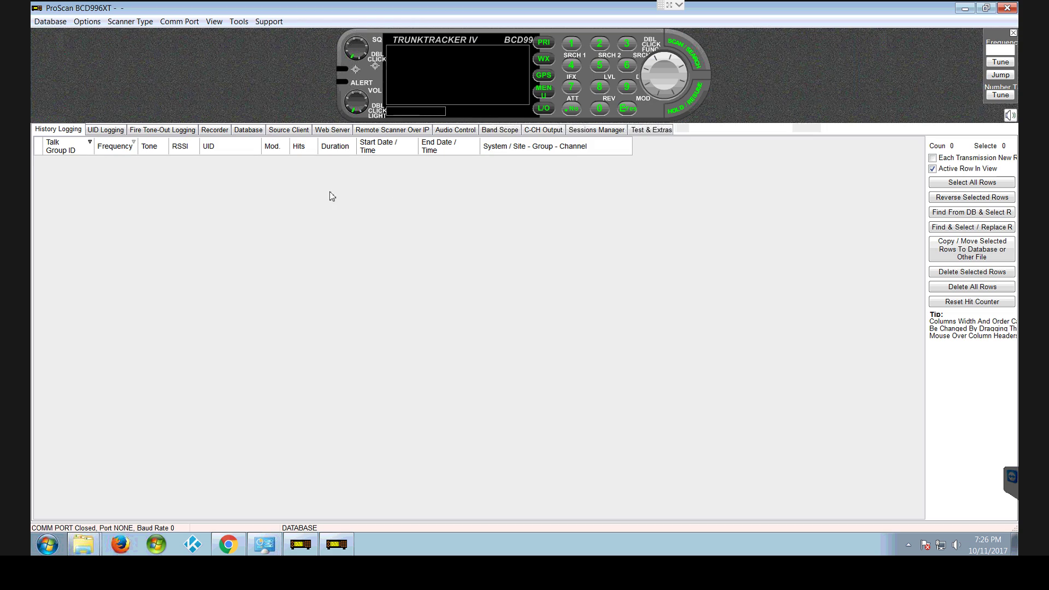
# Start a Remote Scanner Over IP client to 192.168.1.160 on port 9002.
pyautogui.click(393, 130)
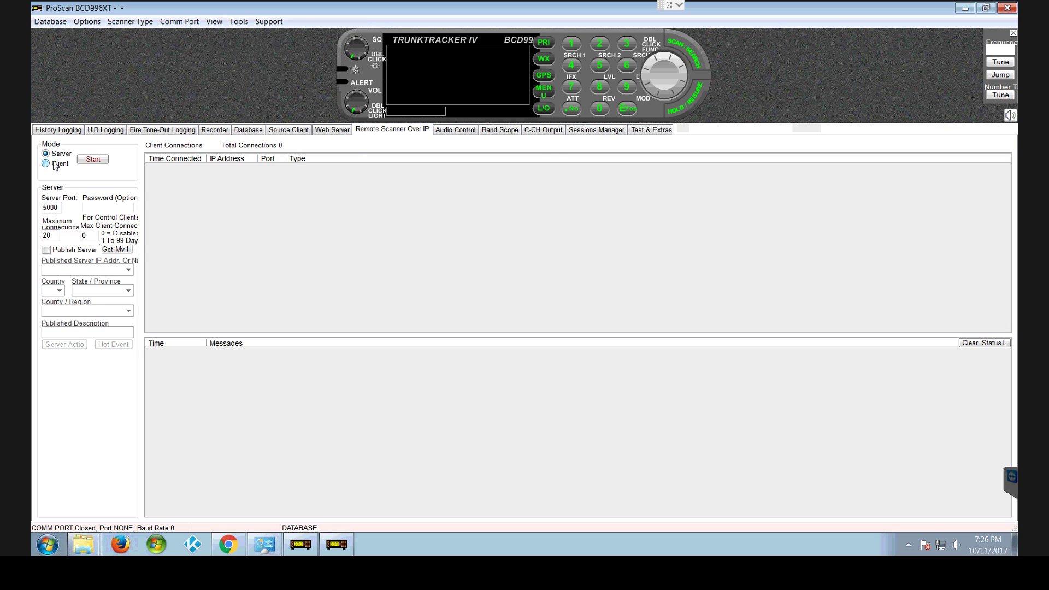
pyautogui.click(46, 163)
pyautogui.click(78, 208)
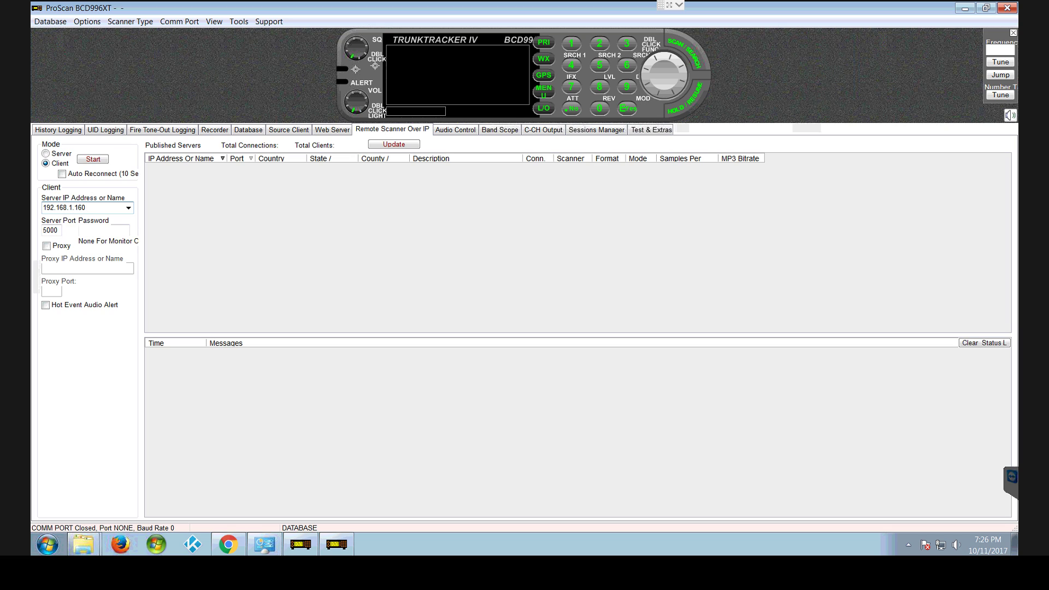
pyautogui.doubleClick(61, 230)
pyautogui.click(62, 230)
pyautogui.click(92, 159)
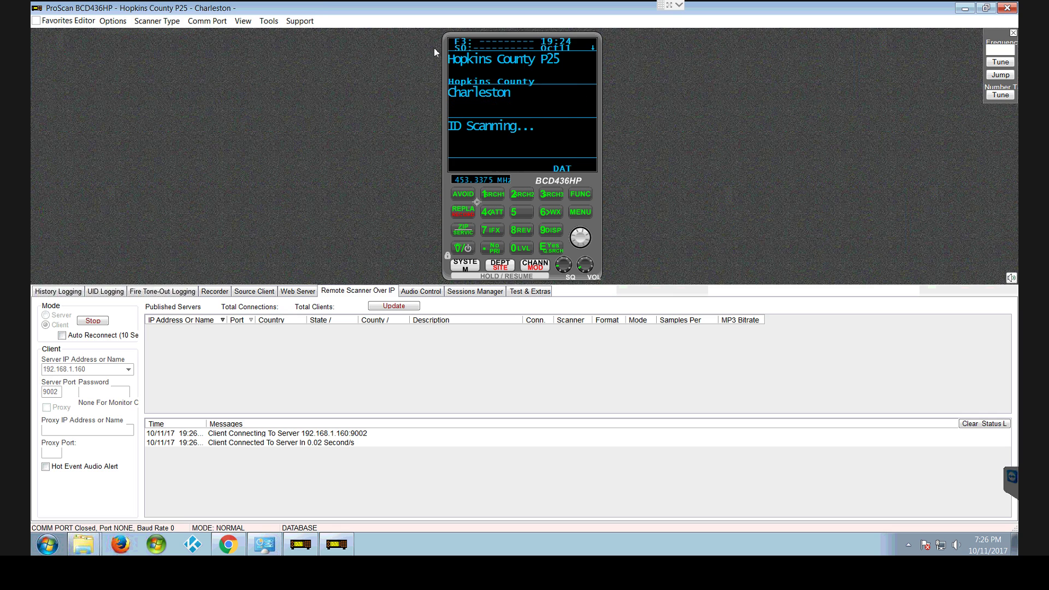
# Under Options > Start Up, enable Remote Scanner Over IP Client Auto Connect and disable Check Font Setting Not At 100%.
pyautogui.click(110, 21)
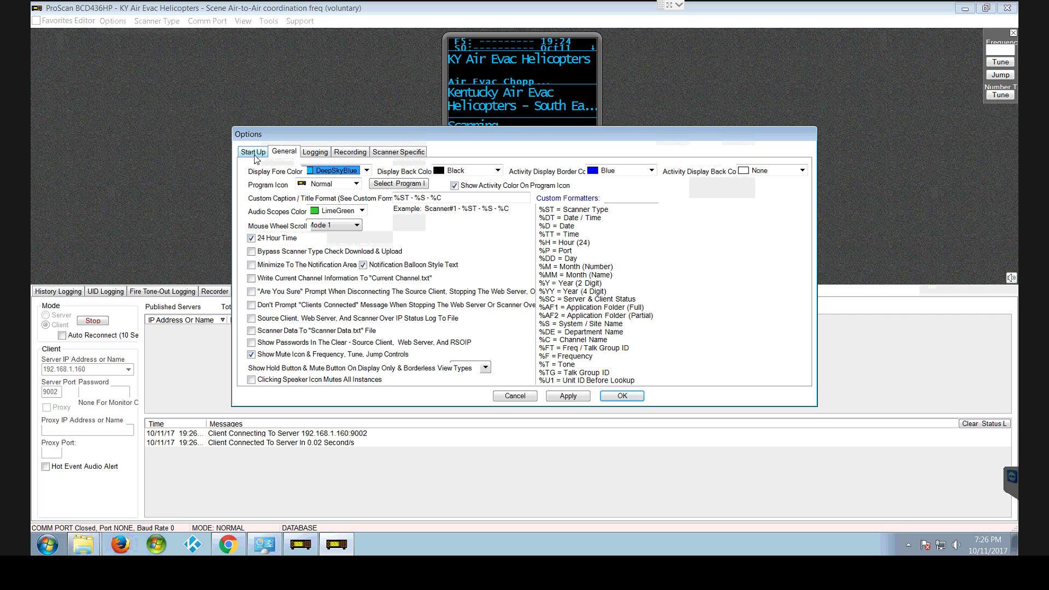
pyautogui.hotkey('ctrl', 'shift', 'Tab')
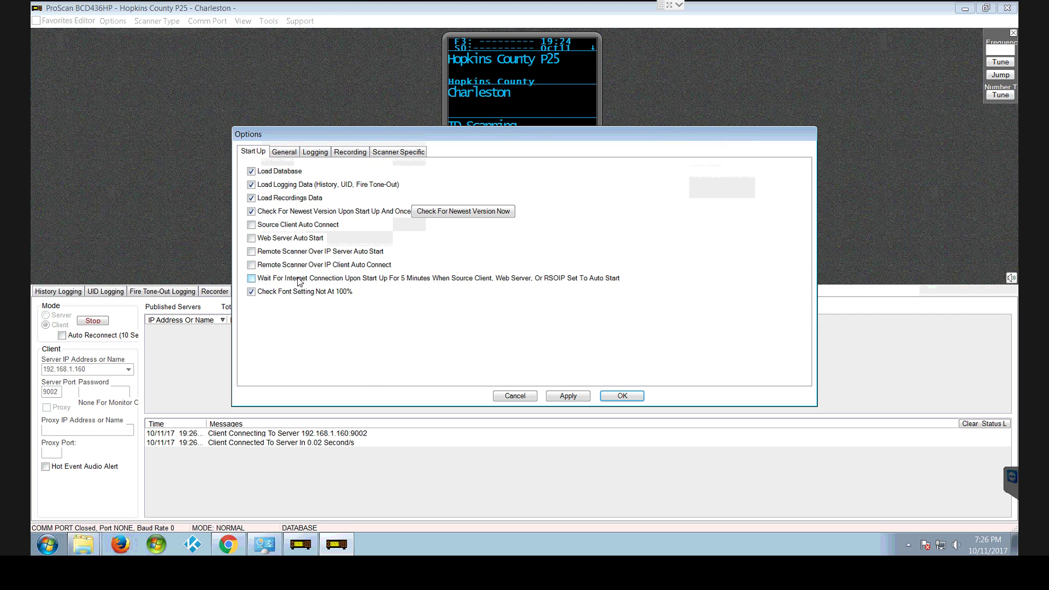
pyautogui.click(342, 266)
pyautogui.click(251, 292)
pyautogui.click(621, 397)
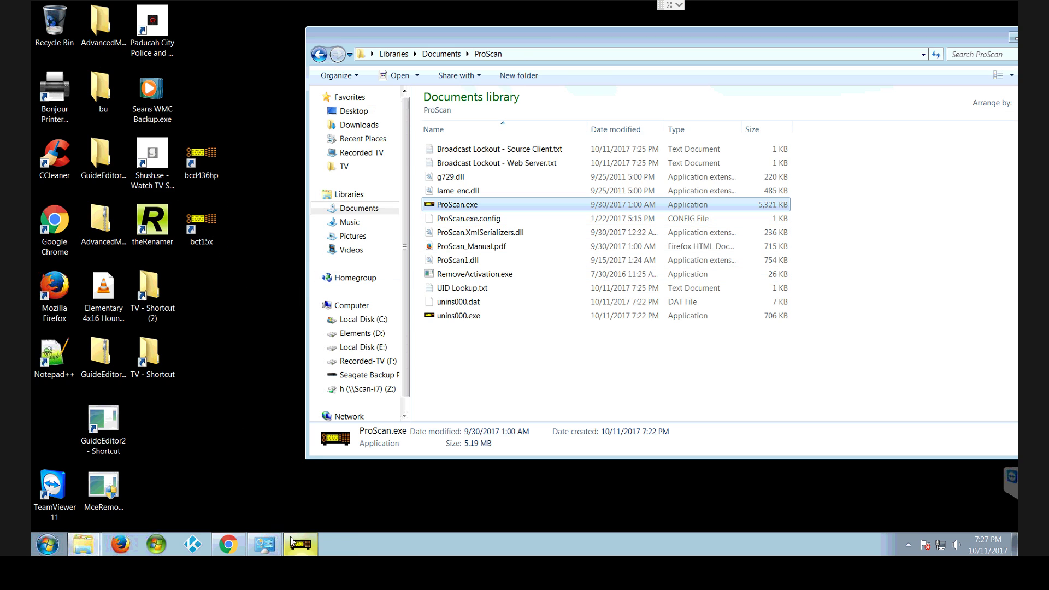
# Bring up the BCT15X instance past the font warning and two trial notices, then close the Favorites Editor.
pyautogui.click(291, 542)
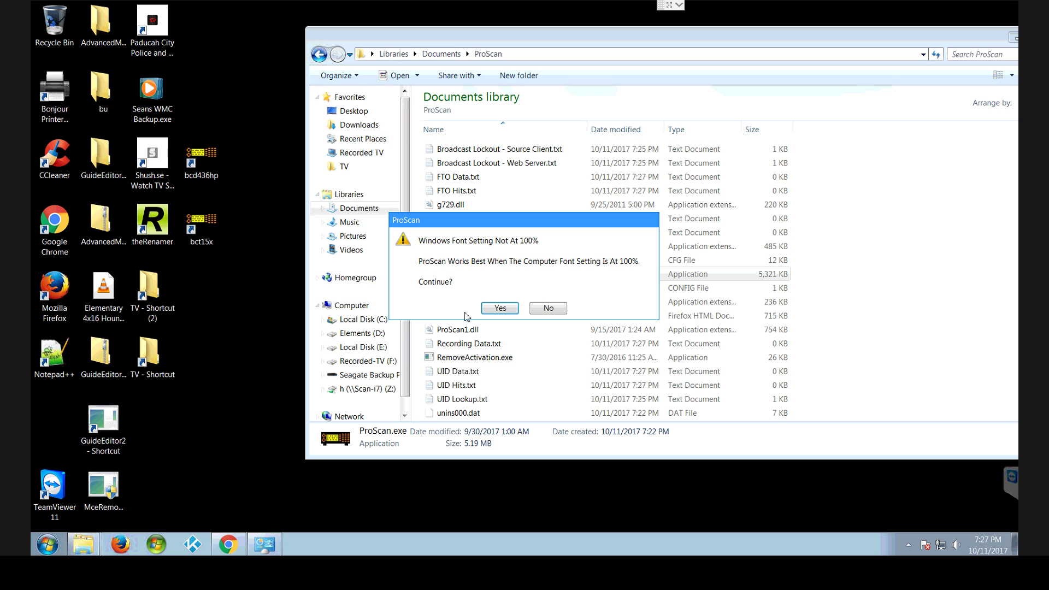
pyautogui.click(499, 308)
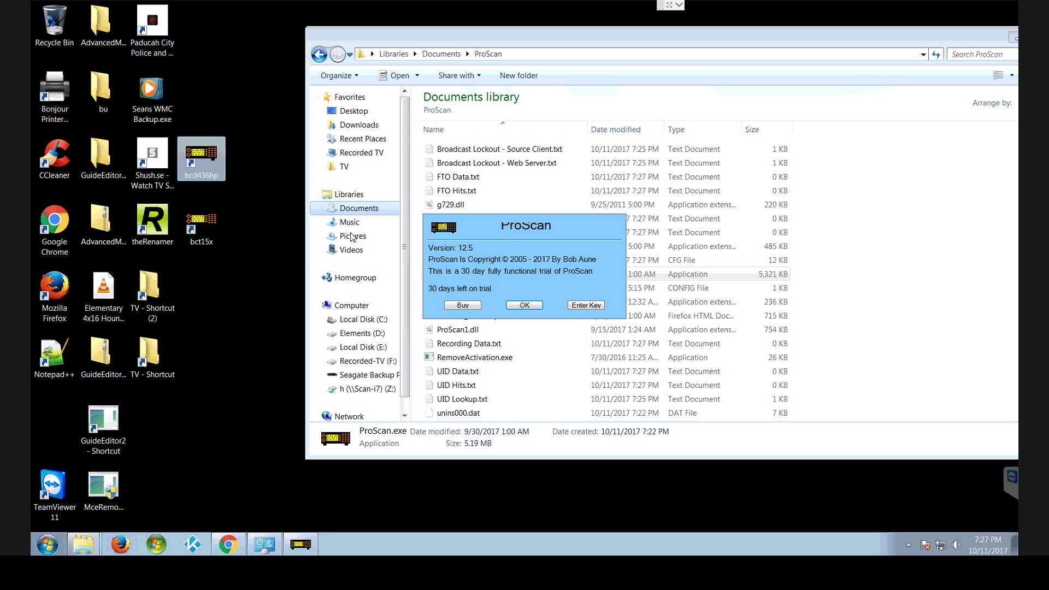
pyautogui.click(524, 304)
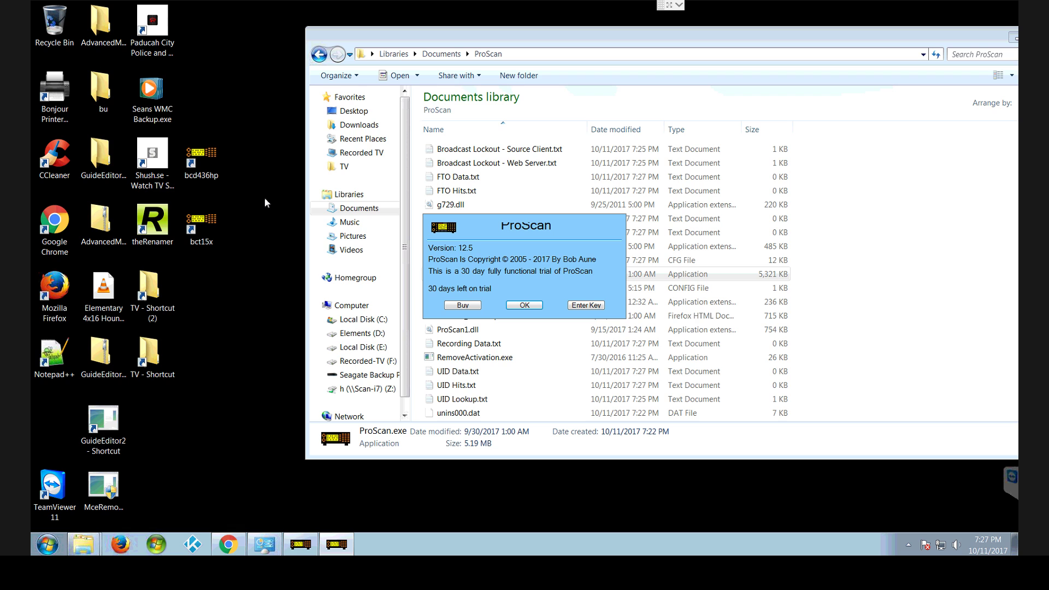
pyautogui.click(514, 304)
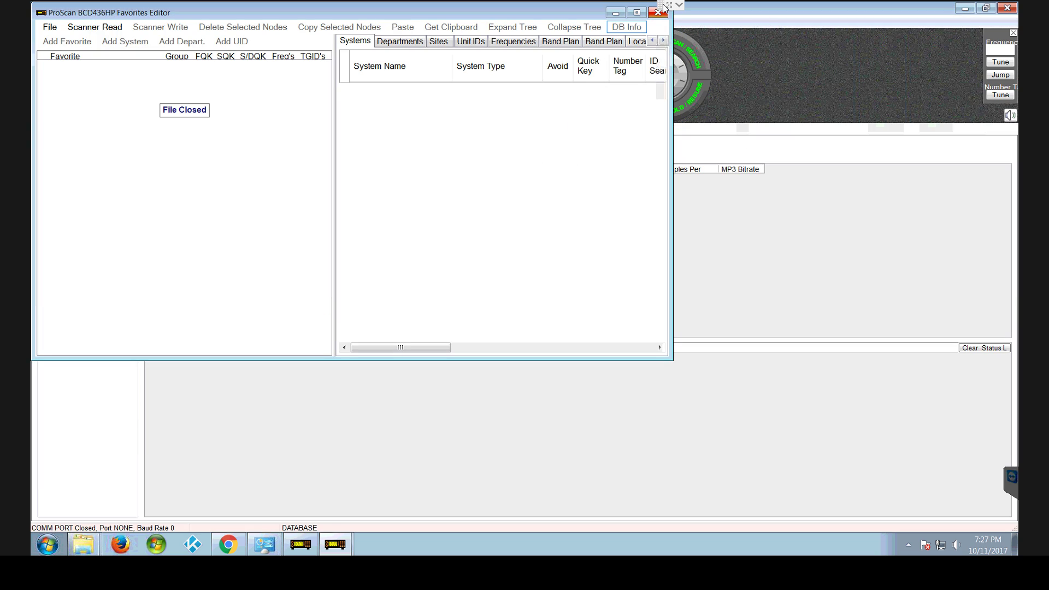
pyautogui.click(659, 15)
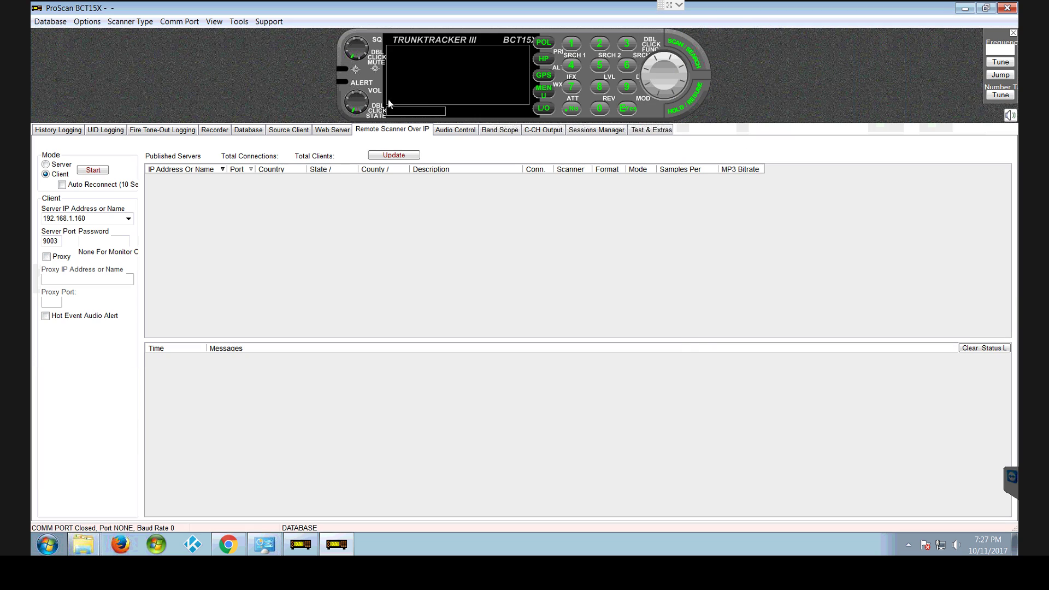
# Connect BCT15X to 192.168.1.160 port 9003, enable start-up client auto-connect without font check, then close it.
pyautogui.click(93, 171)
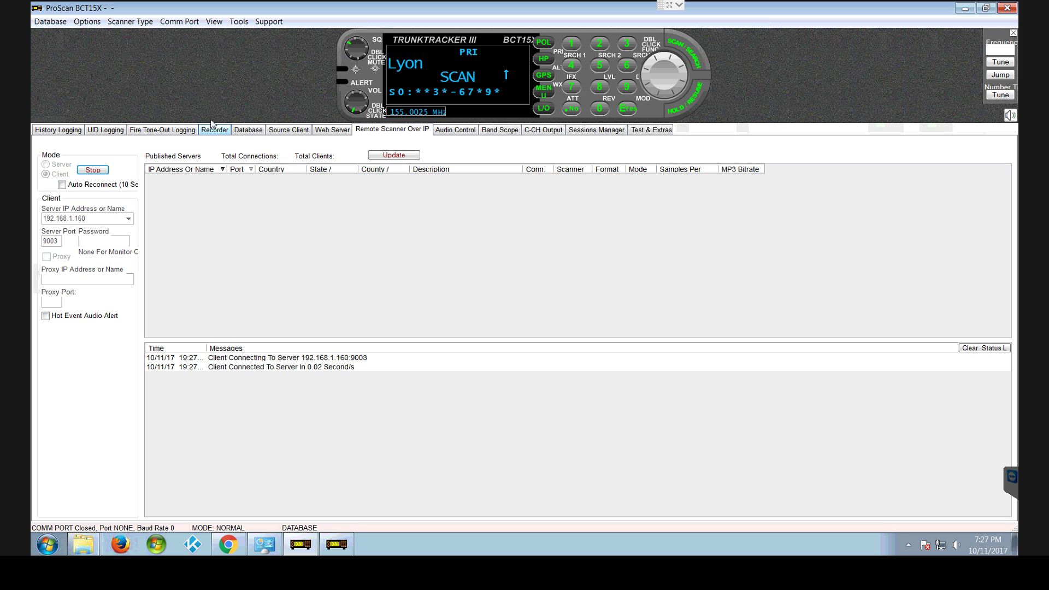
pyautogui.click(87, 21)
pyautogui.click(253, 152)
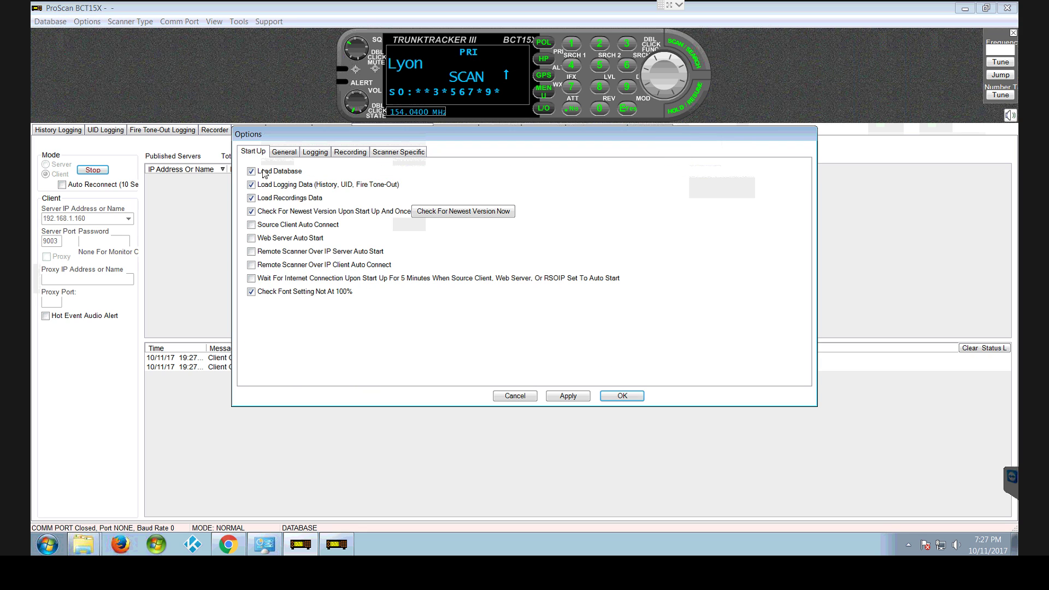
pyautogui.click(252, 292)
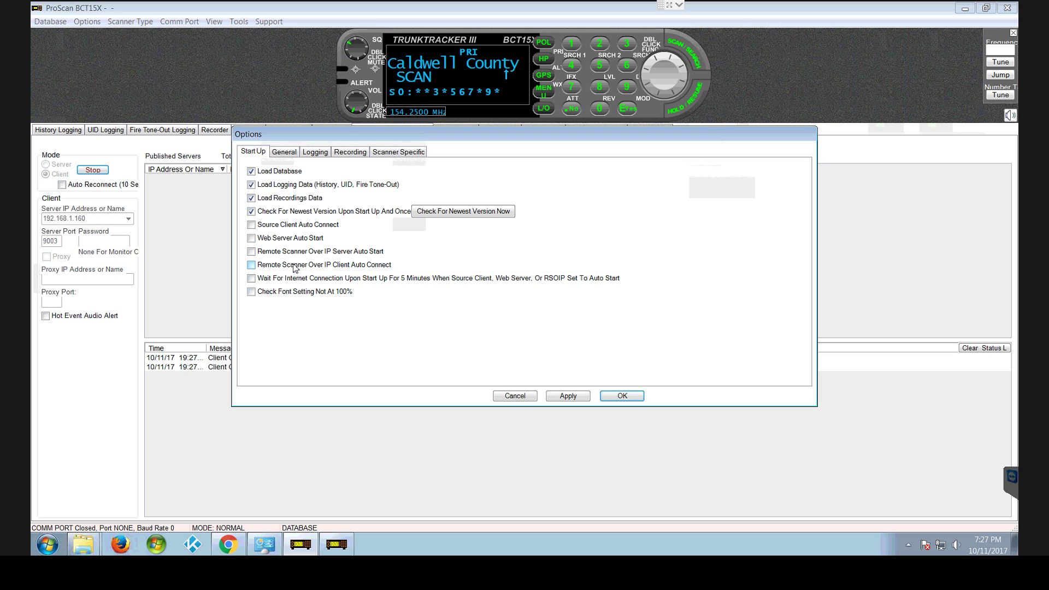
pyautogui.click(294, 267)
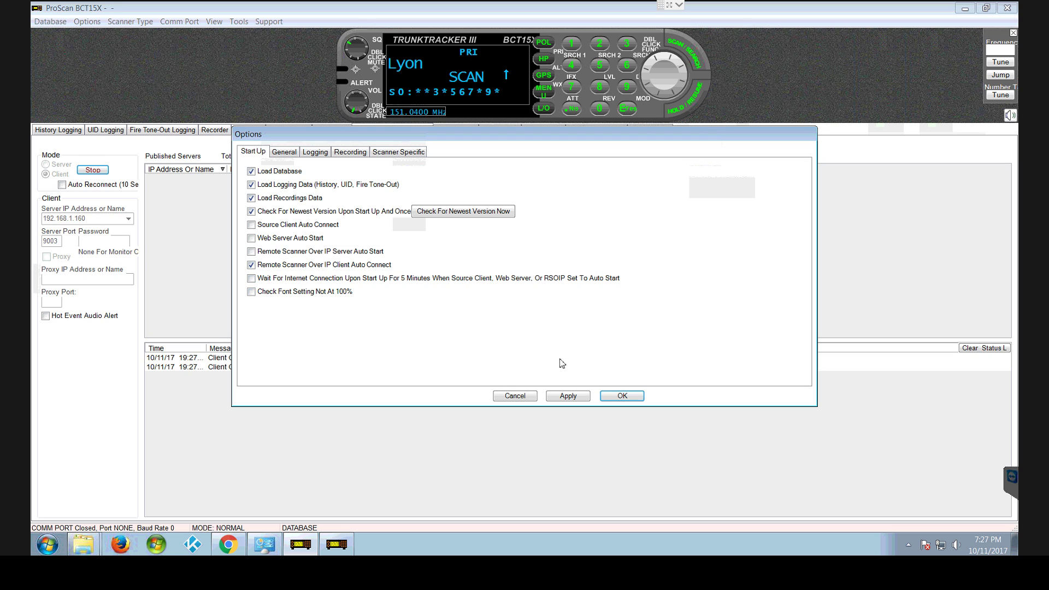
pyautogui.click(621, 396)
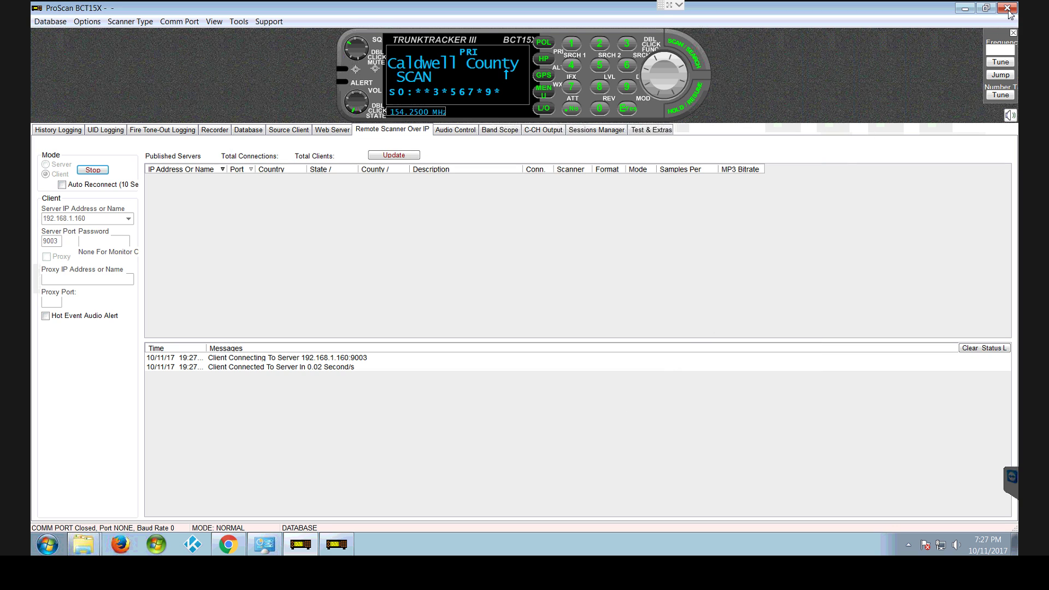
pyautogui.click(1009, 8)
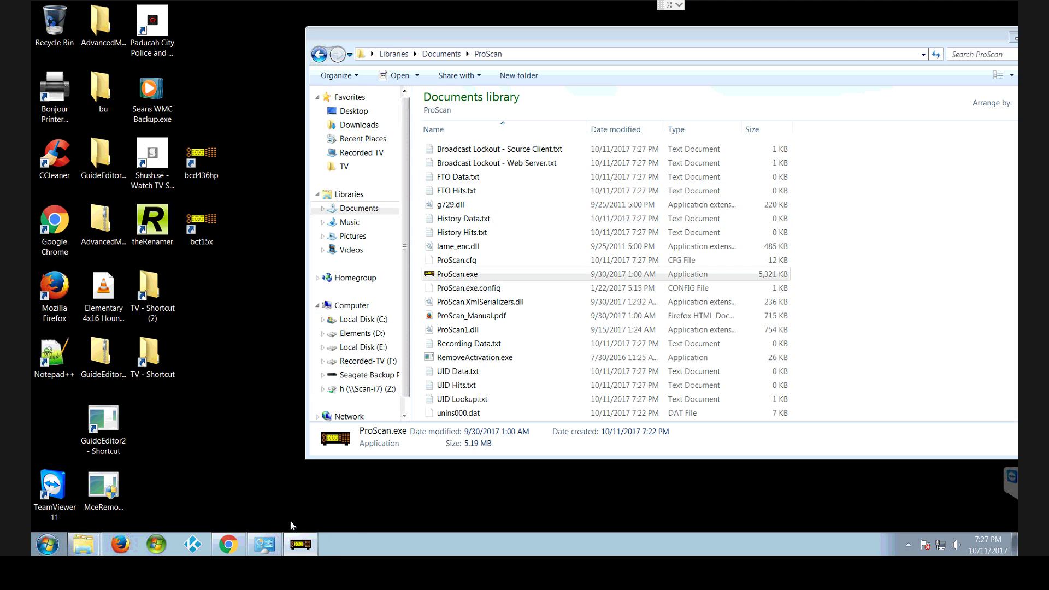
# Relaunch ProScan from the bct15x shortcut past two trial notices, then close the auto-connected BCD436HP instance.
pyautogui.click(300, 544)
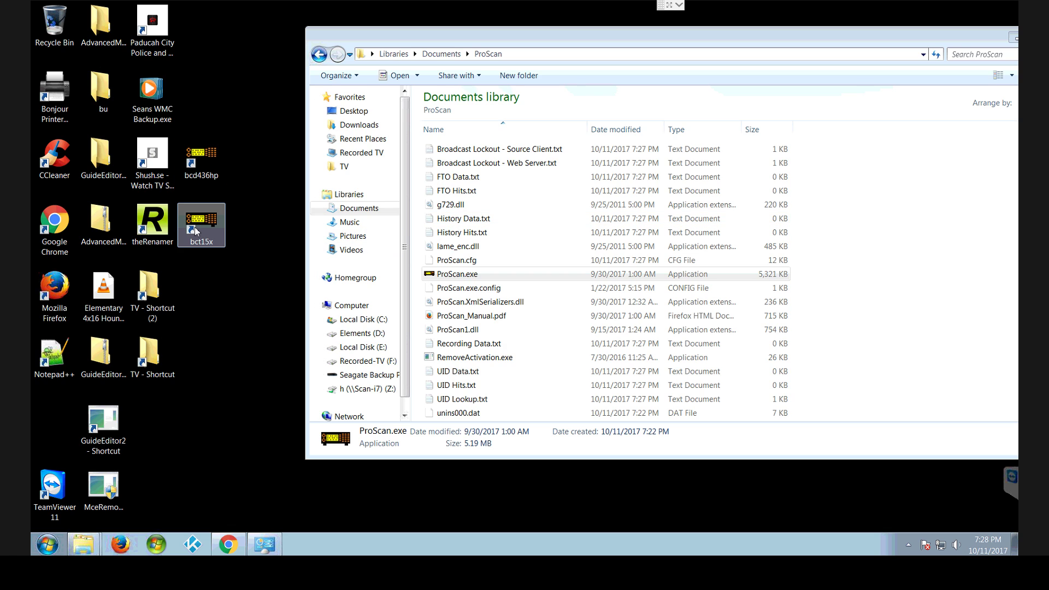
pyautogui.doubleClick(195, 227)
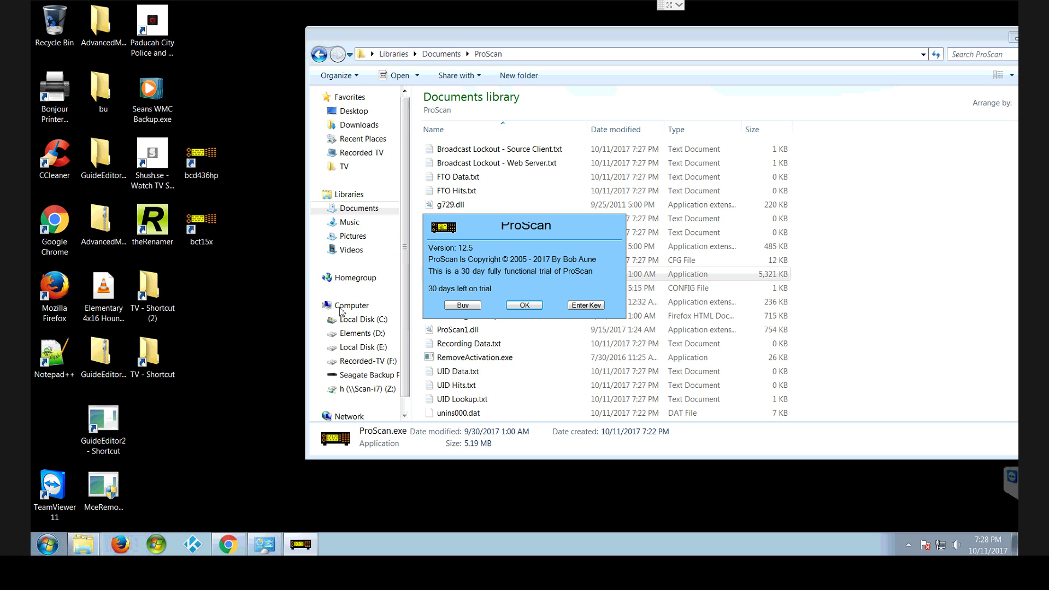
pyautogui.click(521, 305)
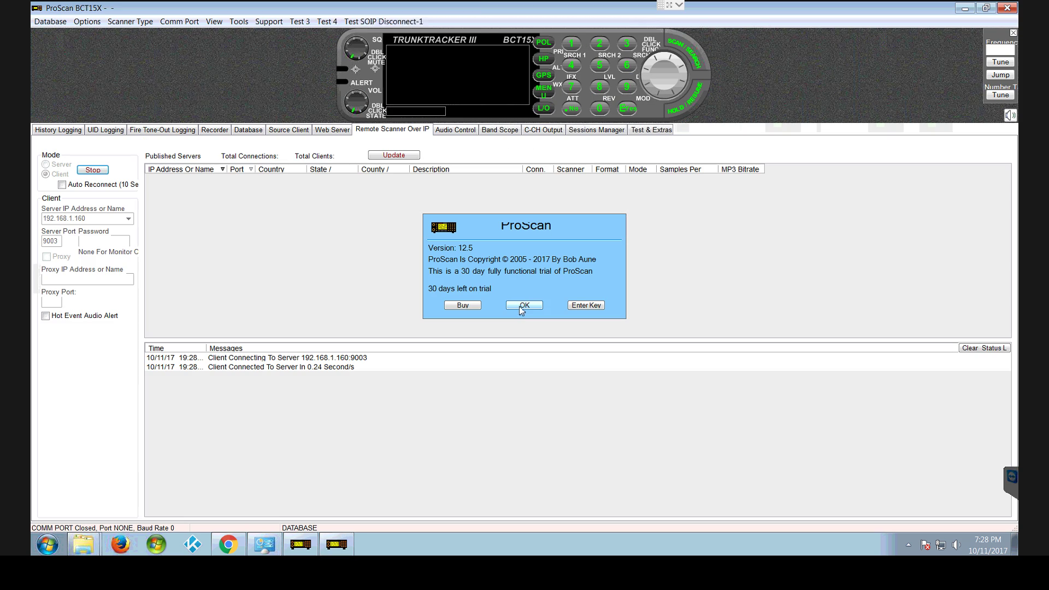
pyautogui.click(520, 304)
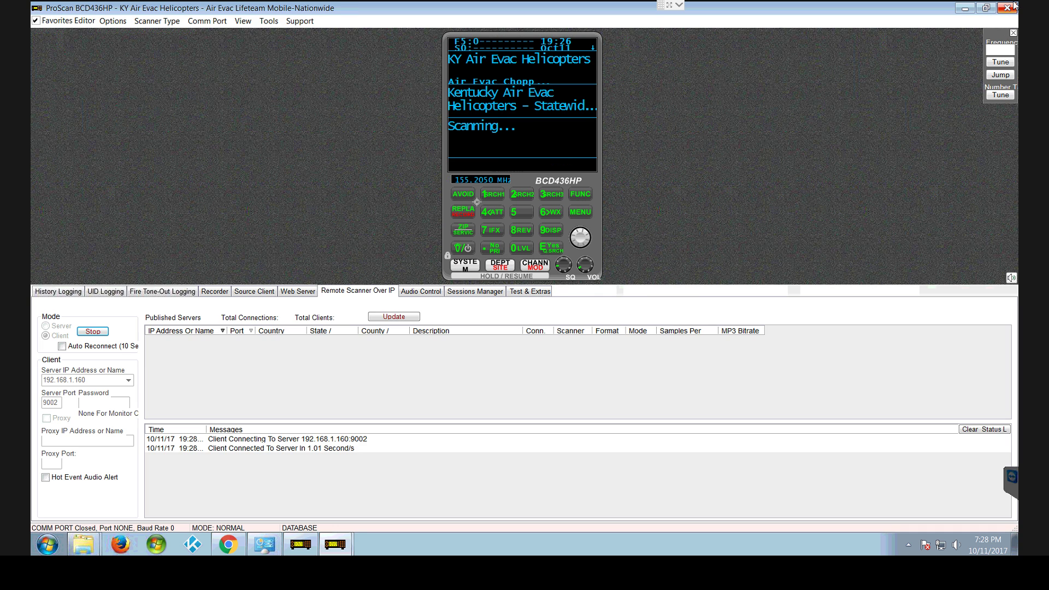
pyautogui.click(1007, 7)
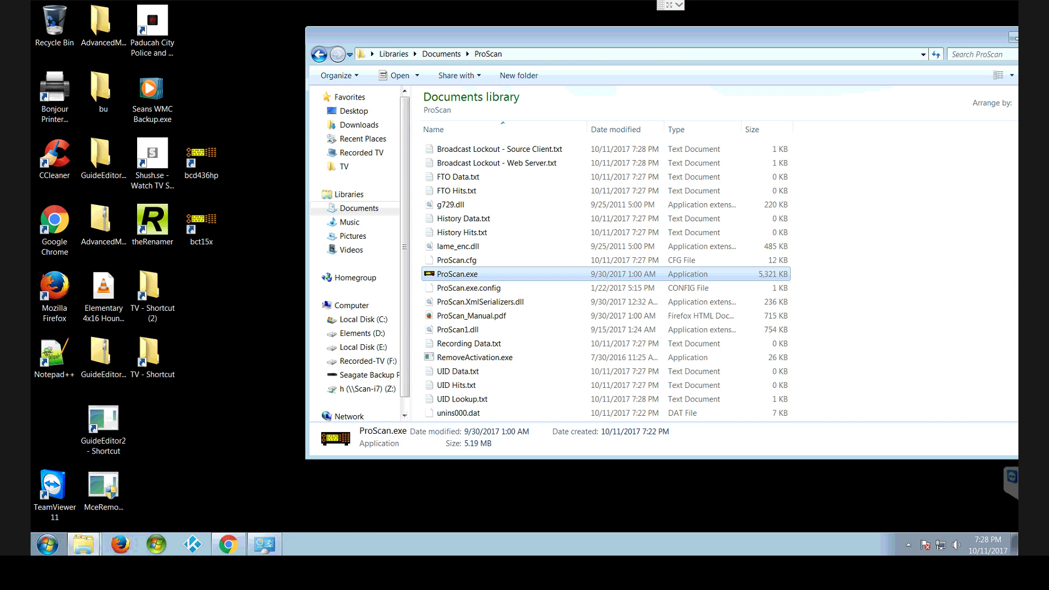